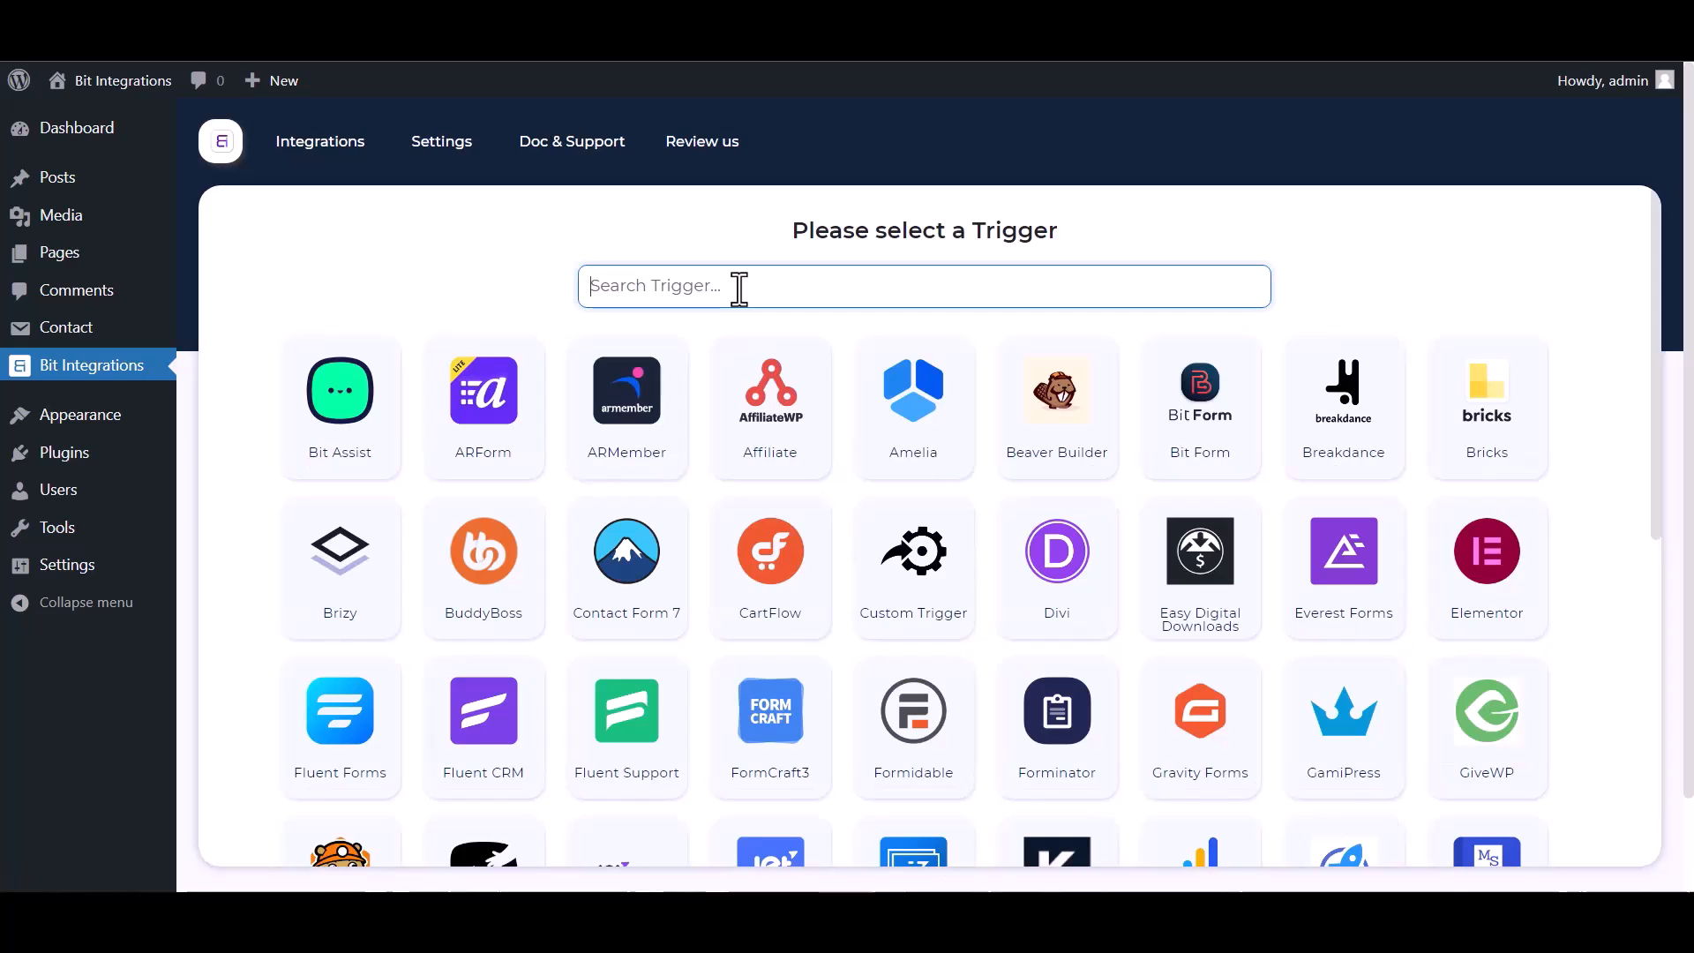
Search the triggers for "contac", choose Contact Form 7 and continue with a form selected.
text(contact)
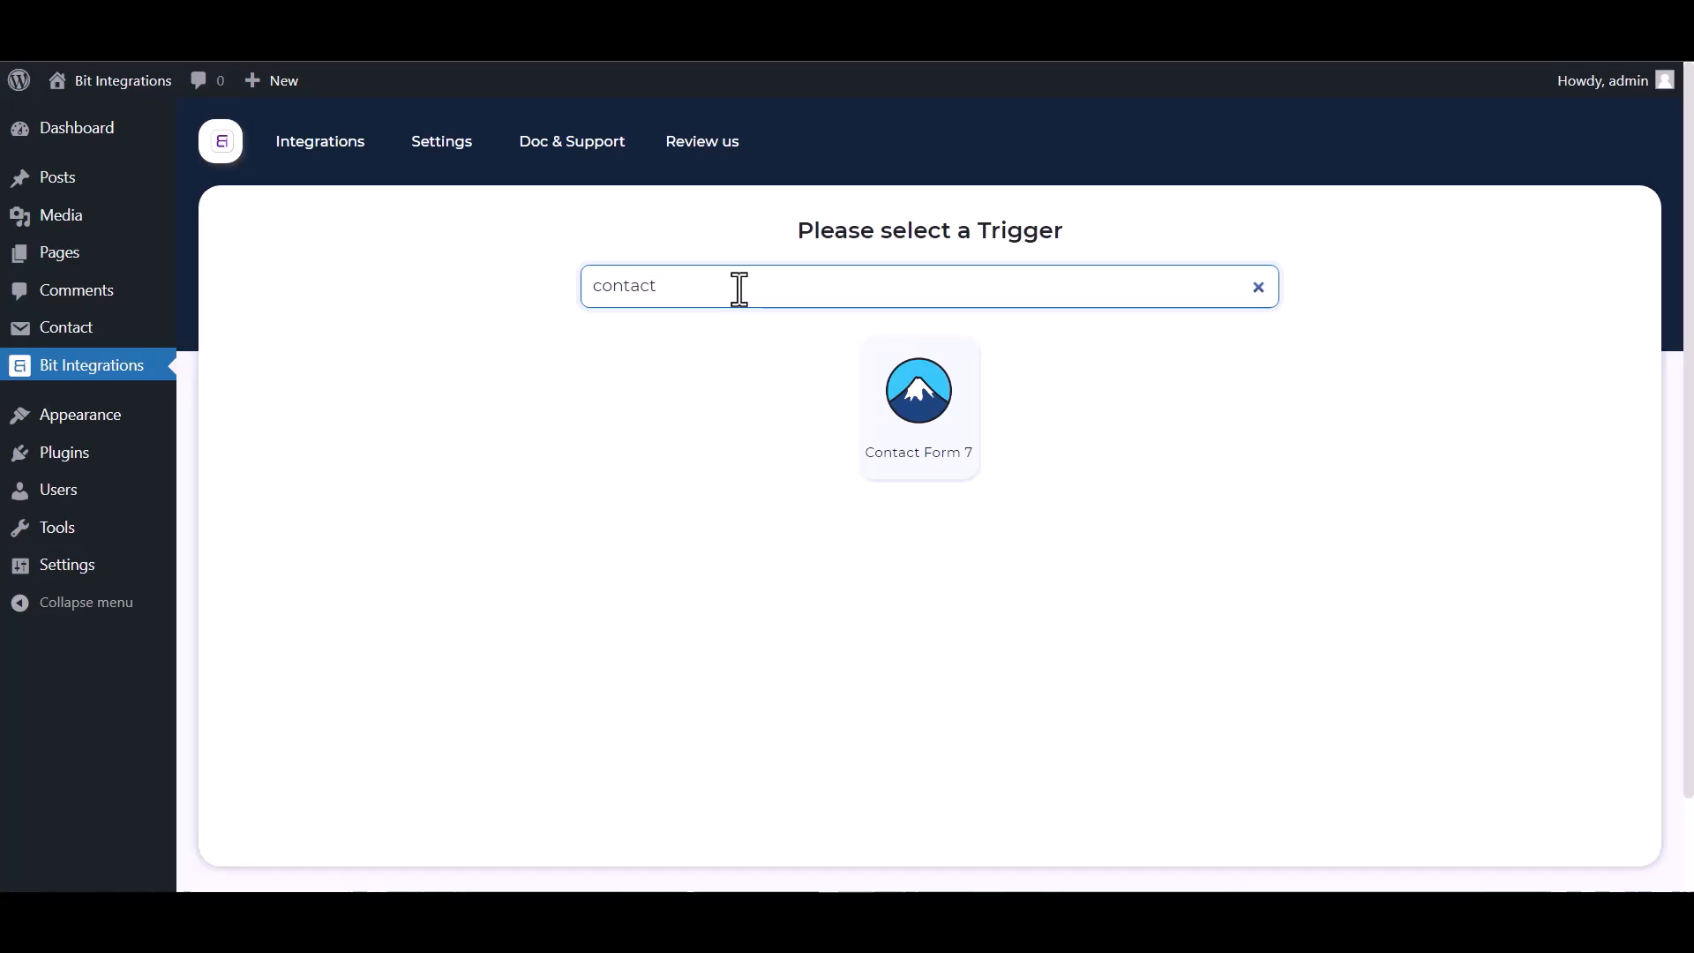
click(863, 394)
click(863, 569)
click(851, 609)
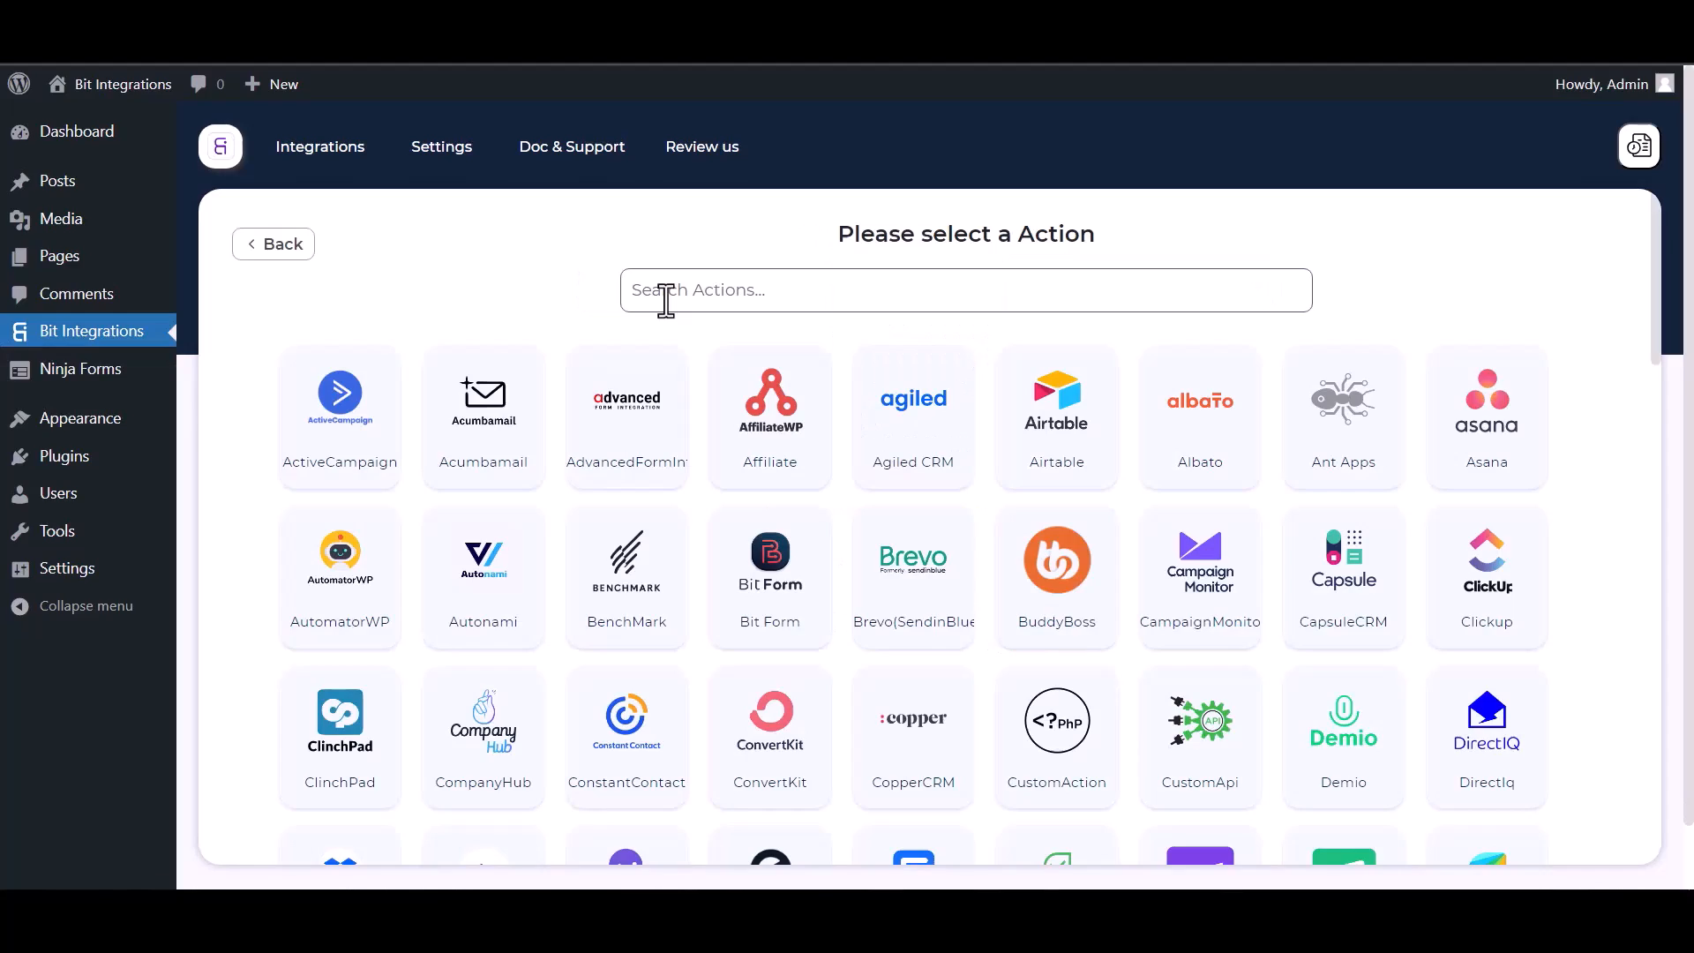
Search the actions for "perf" and choose PerfexCRM as the integration's action.
click(666, 301)
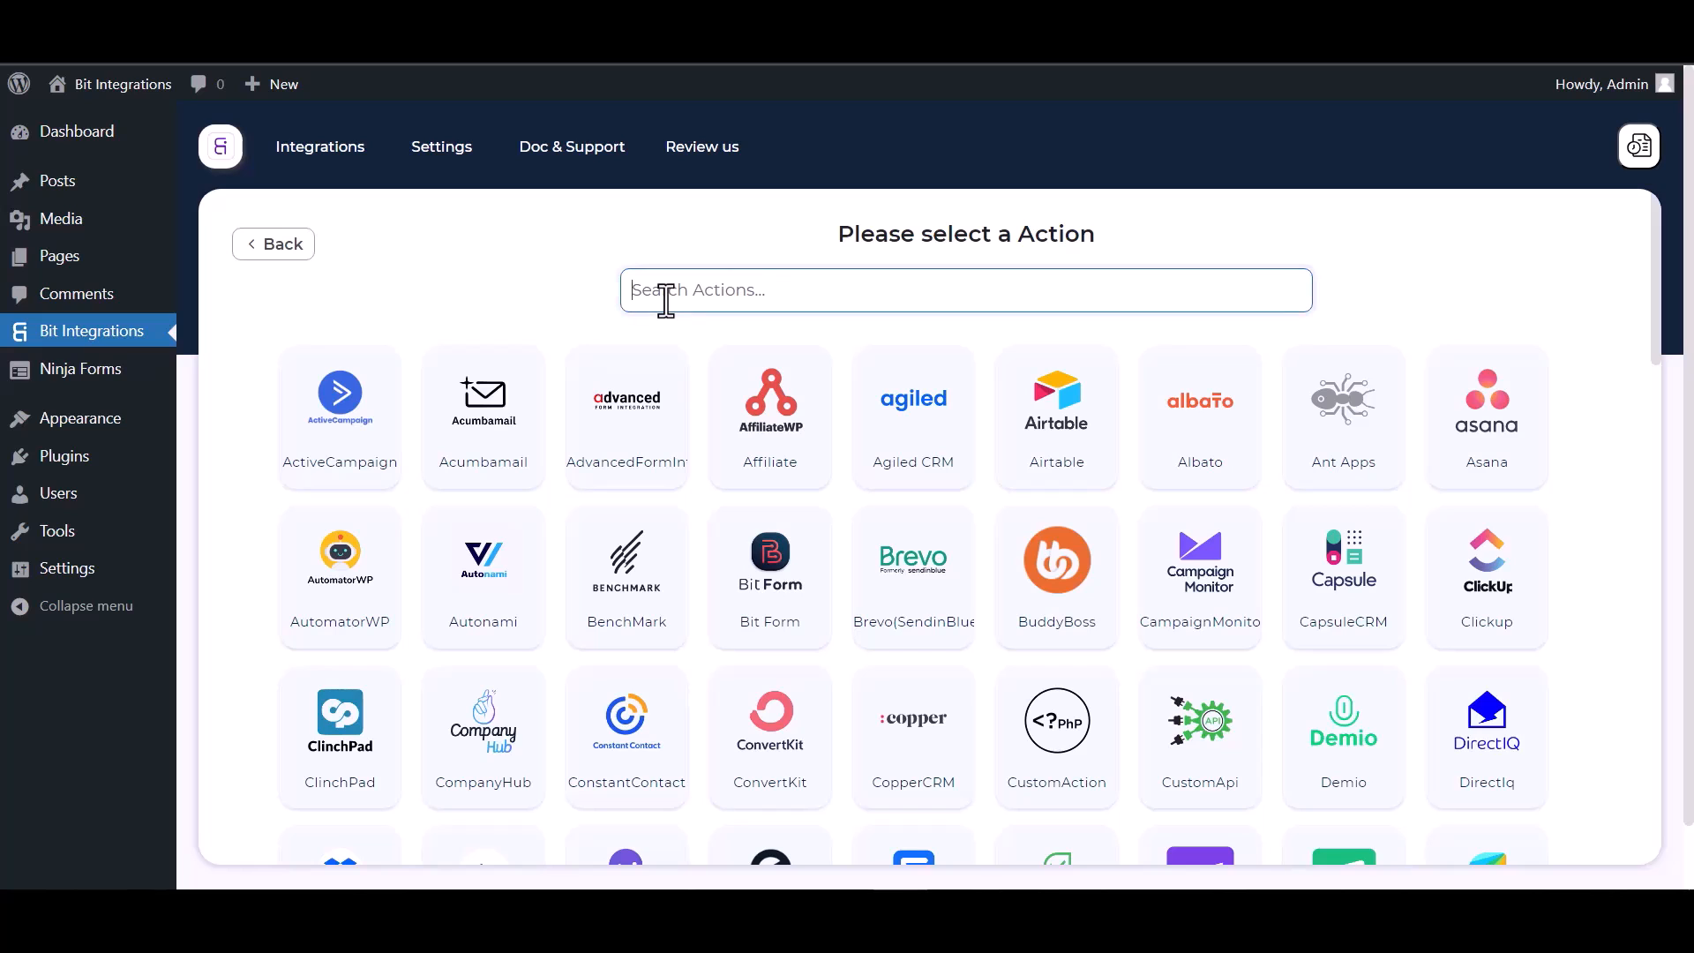
text(perf)
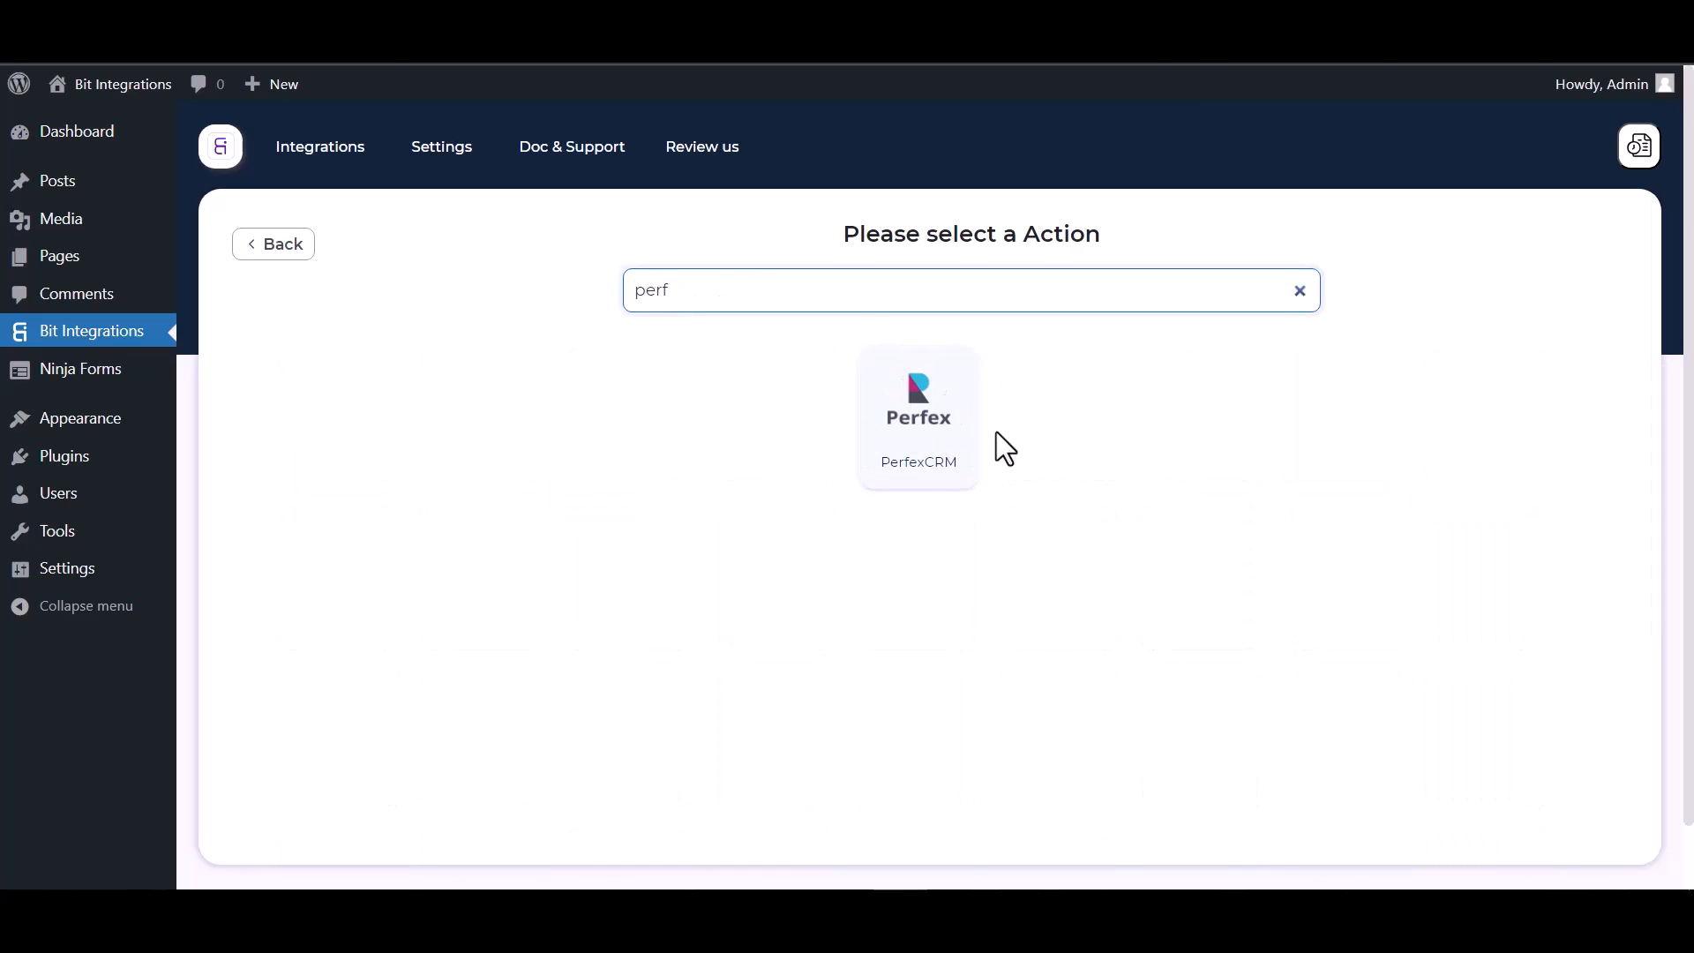
click(921, 467)
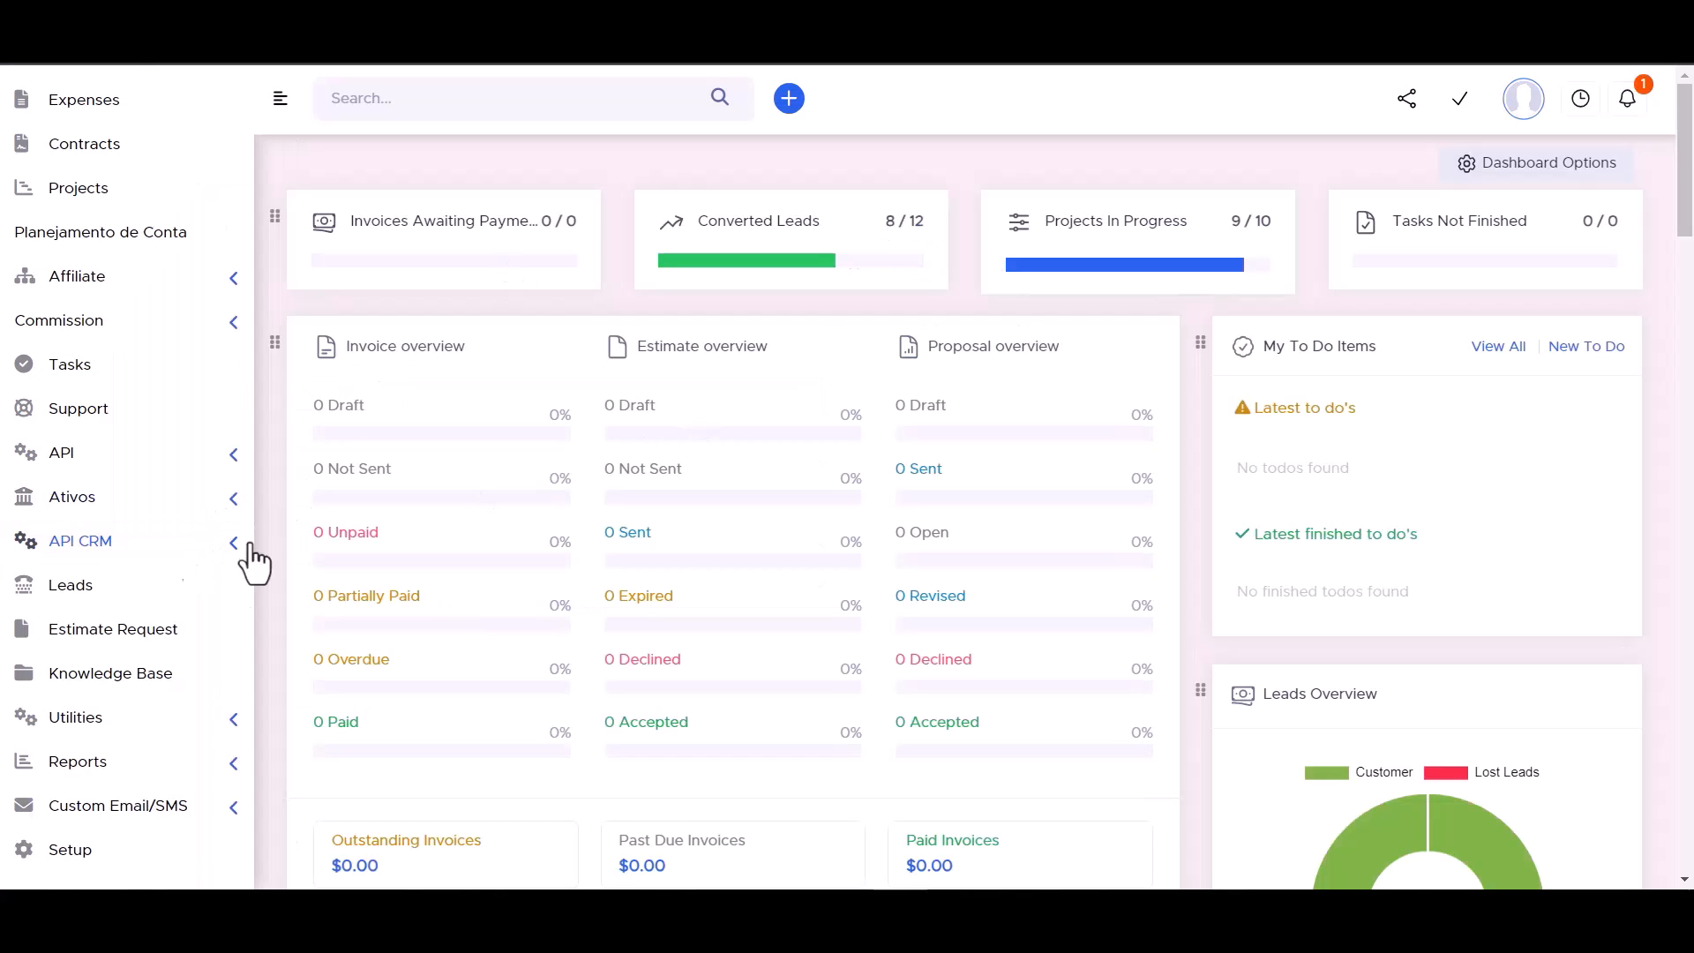
Copy the API URL from Perfex CRM's API CRM Manager into the Access API URL field of the Bit Integrations settings.
click(234, 552)
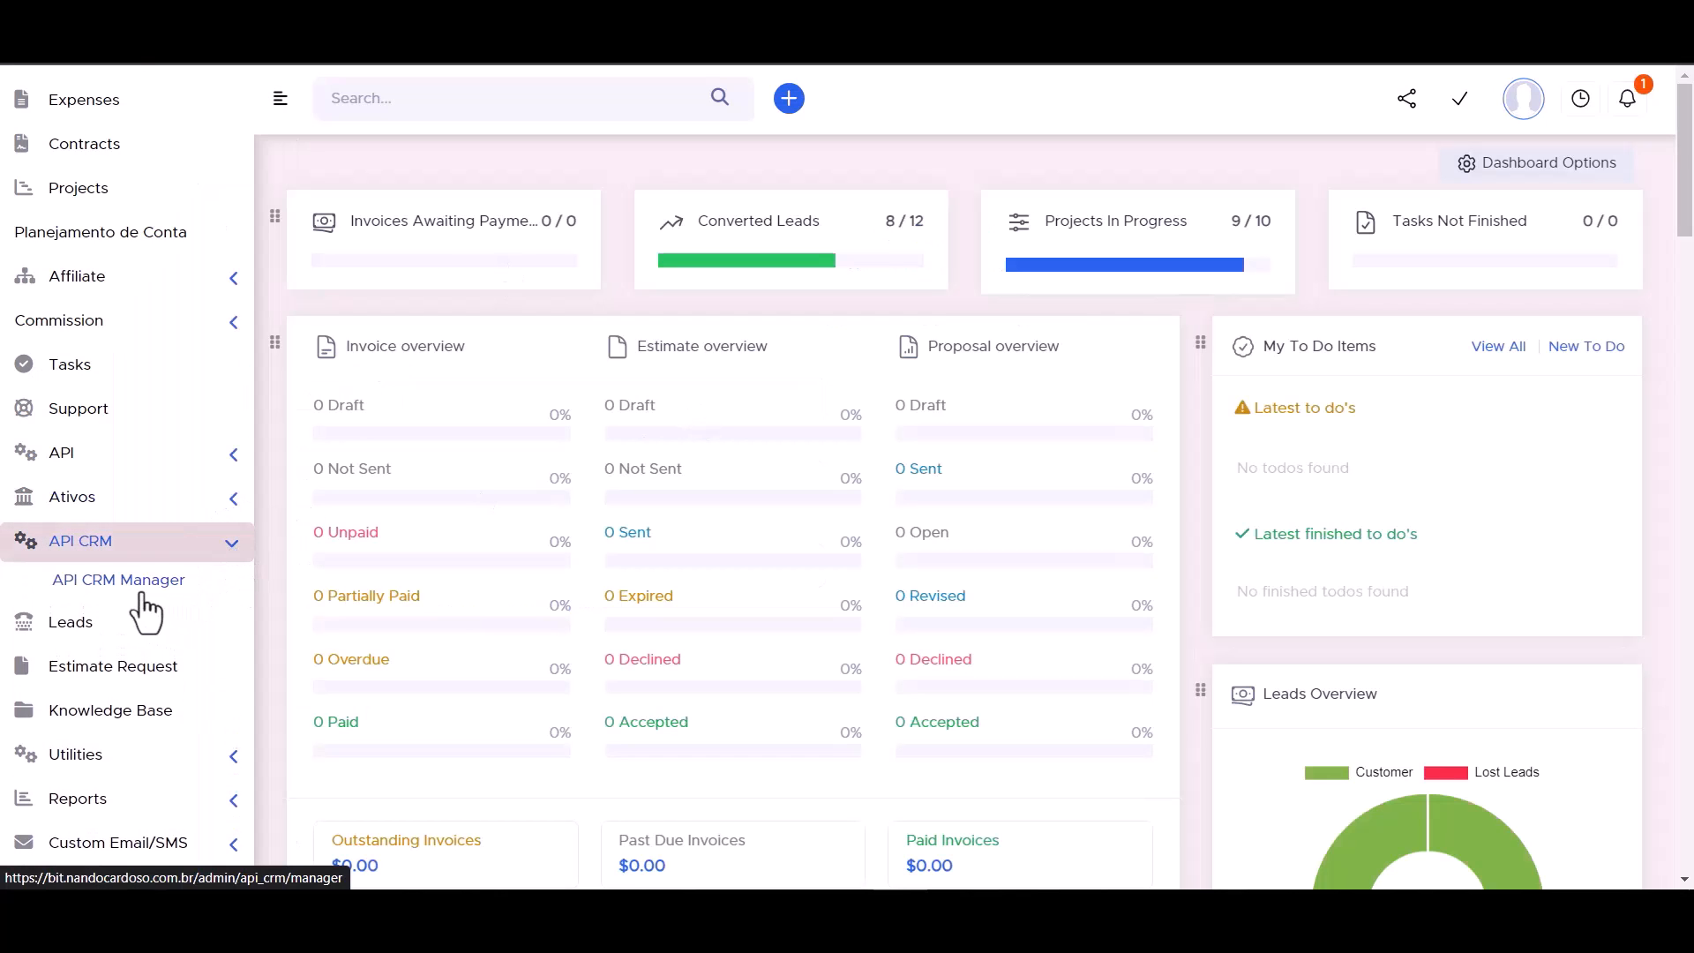
click(134, 589)
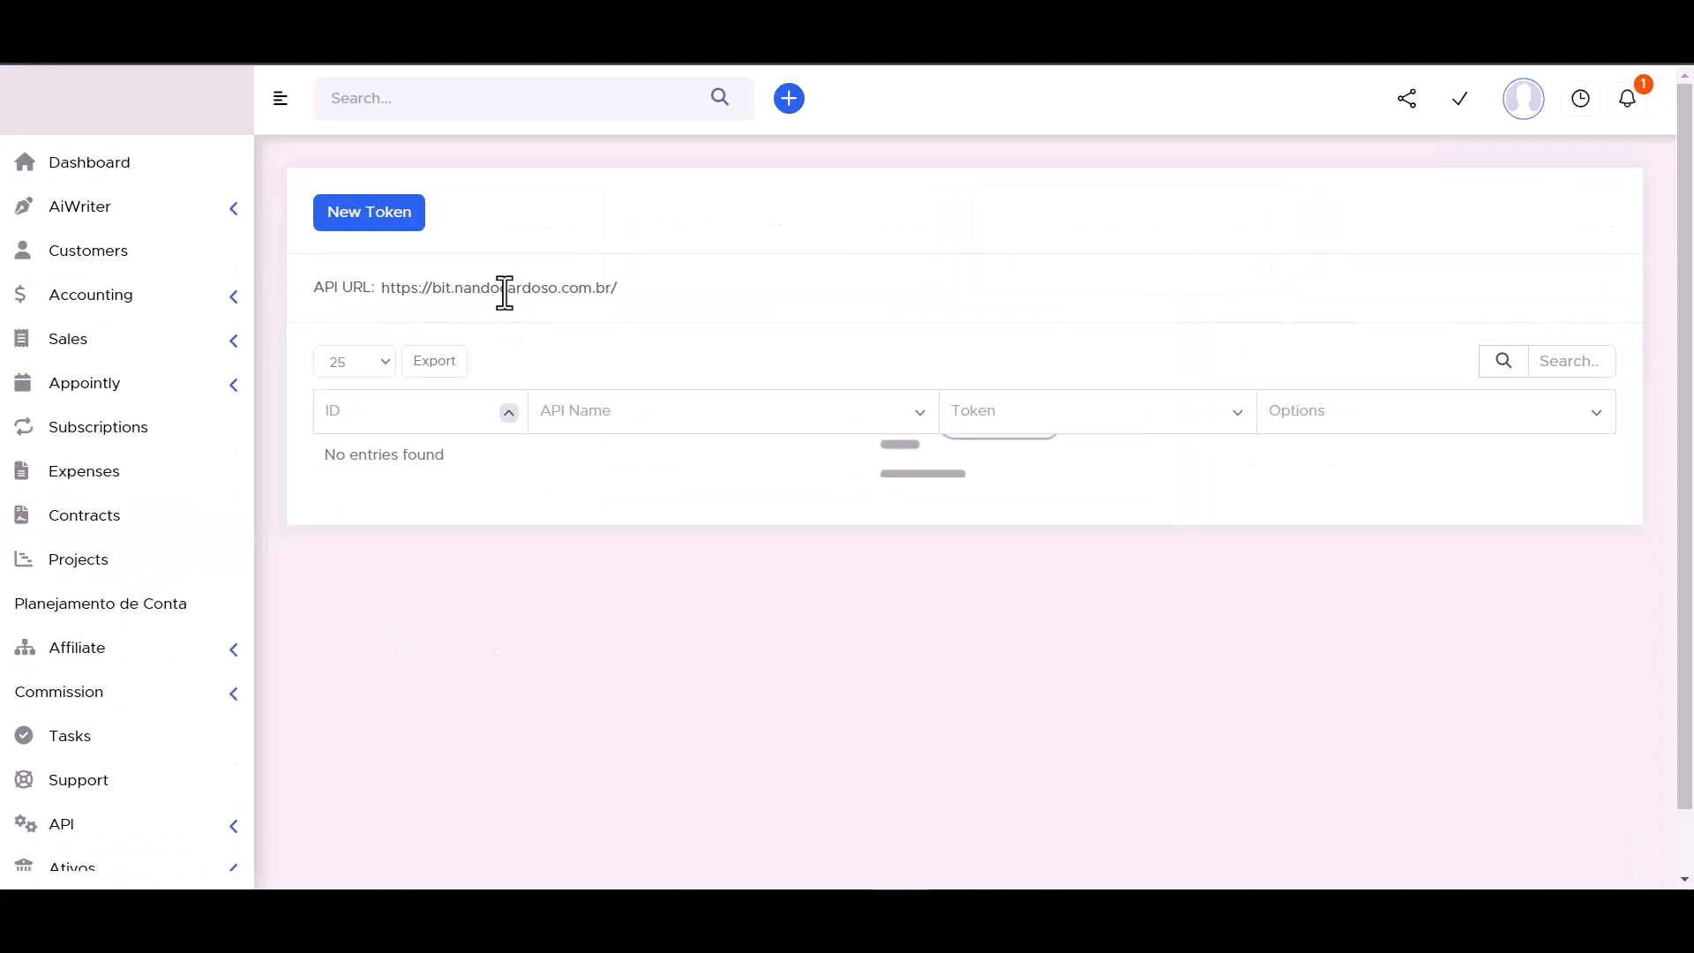
triple_click(458, 292)
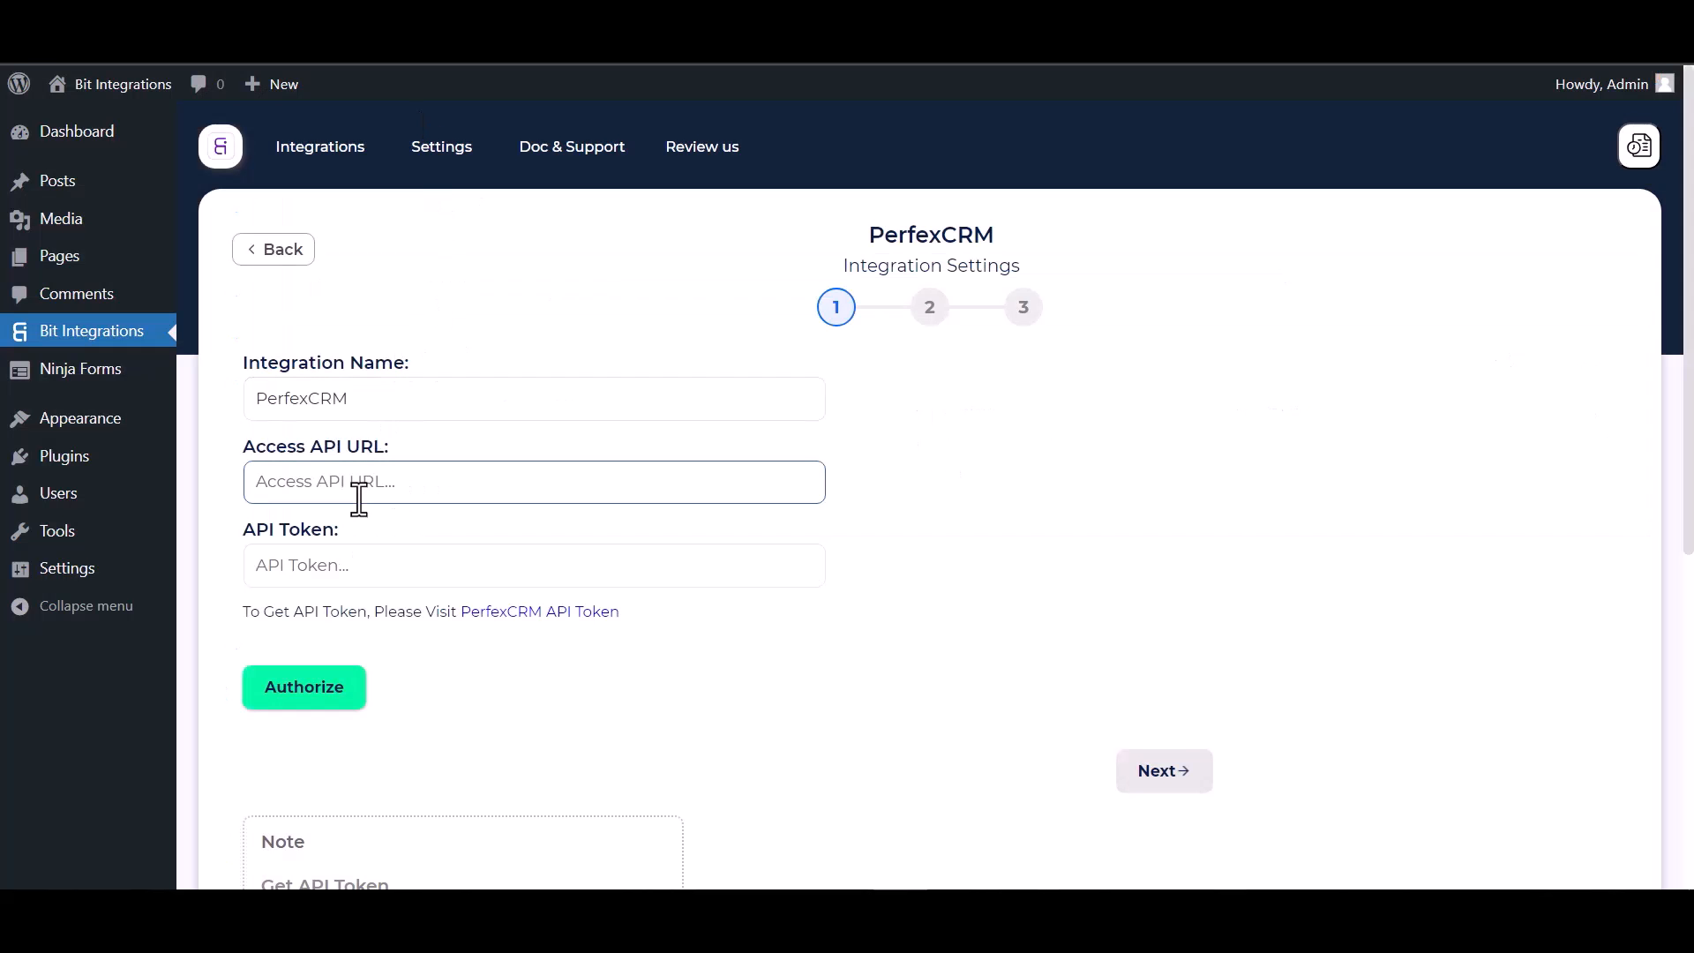
click(358, 497)
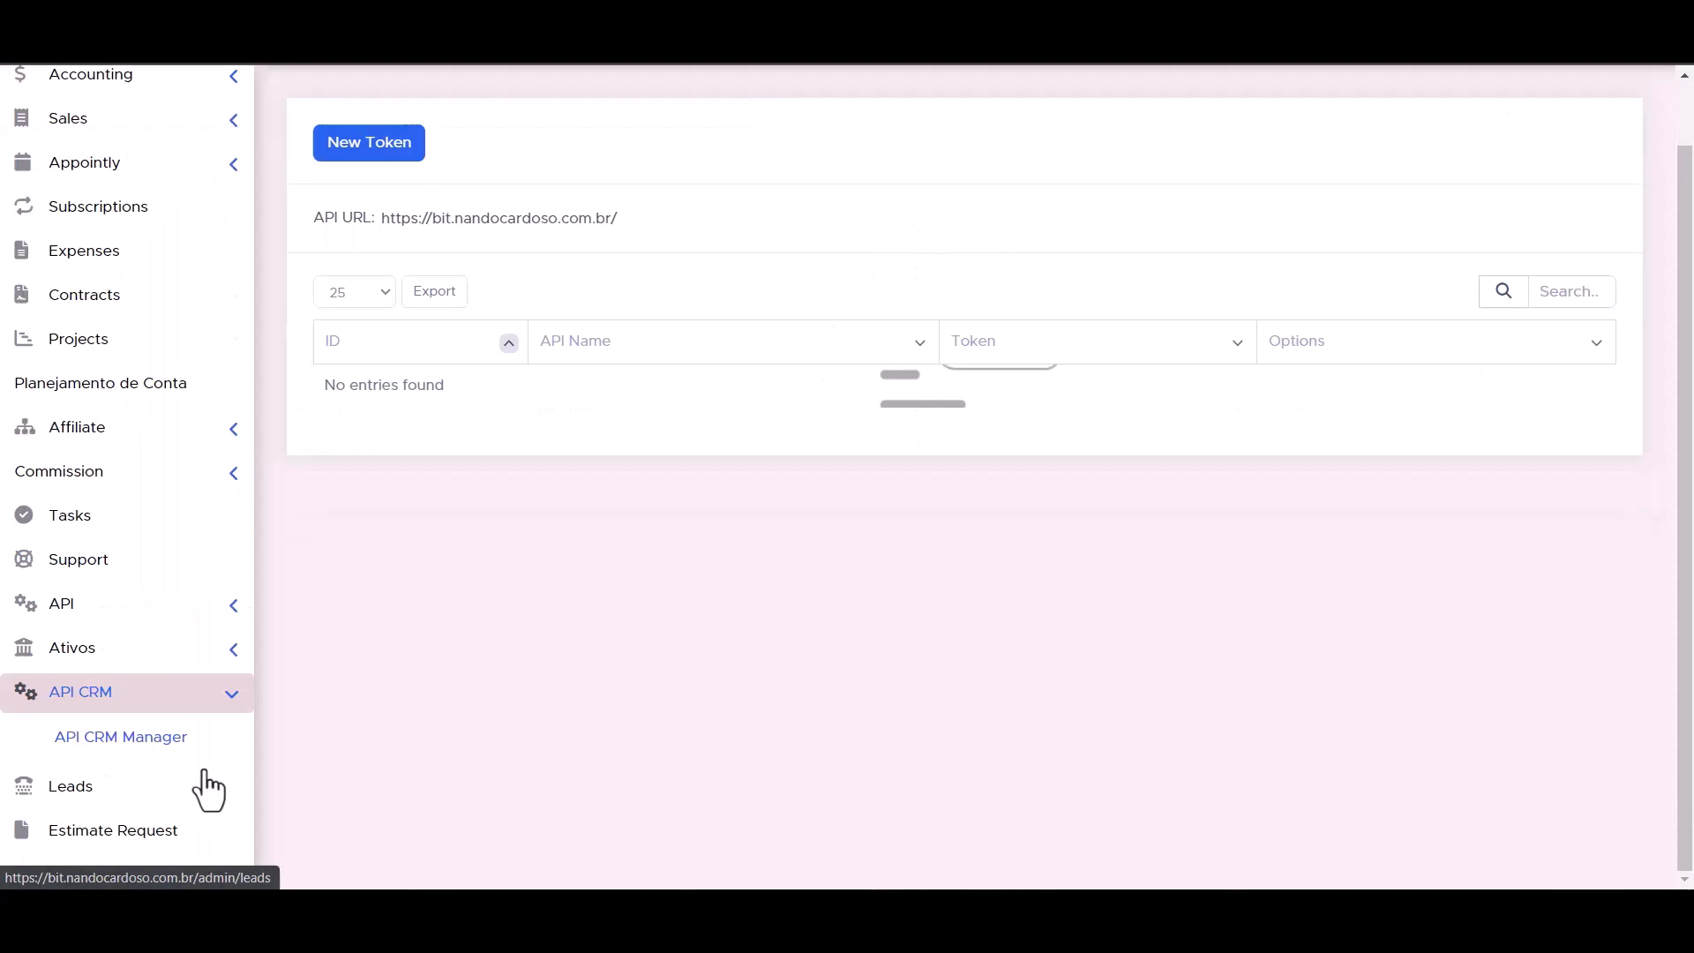
Open API Management in Perfex CRM and start creating a new token.
click(232, 609)
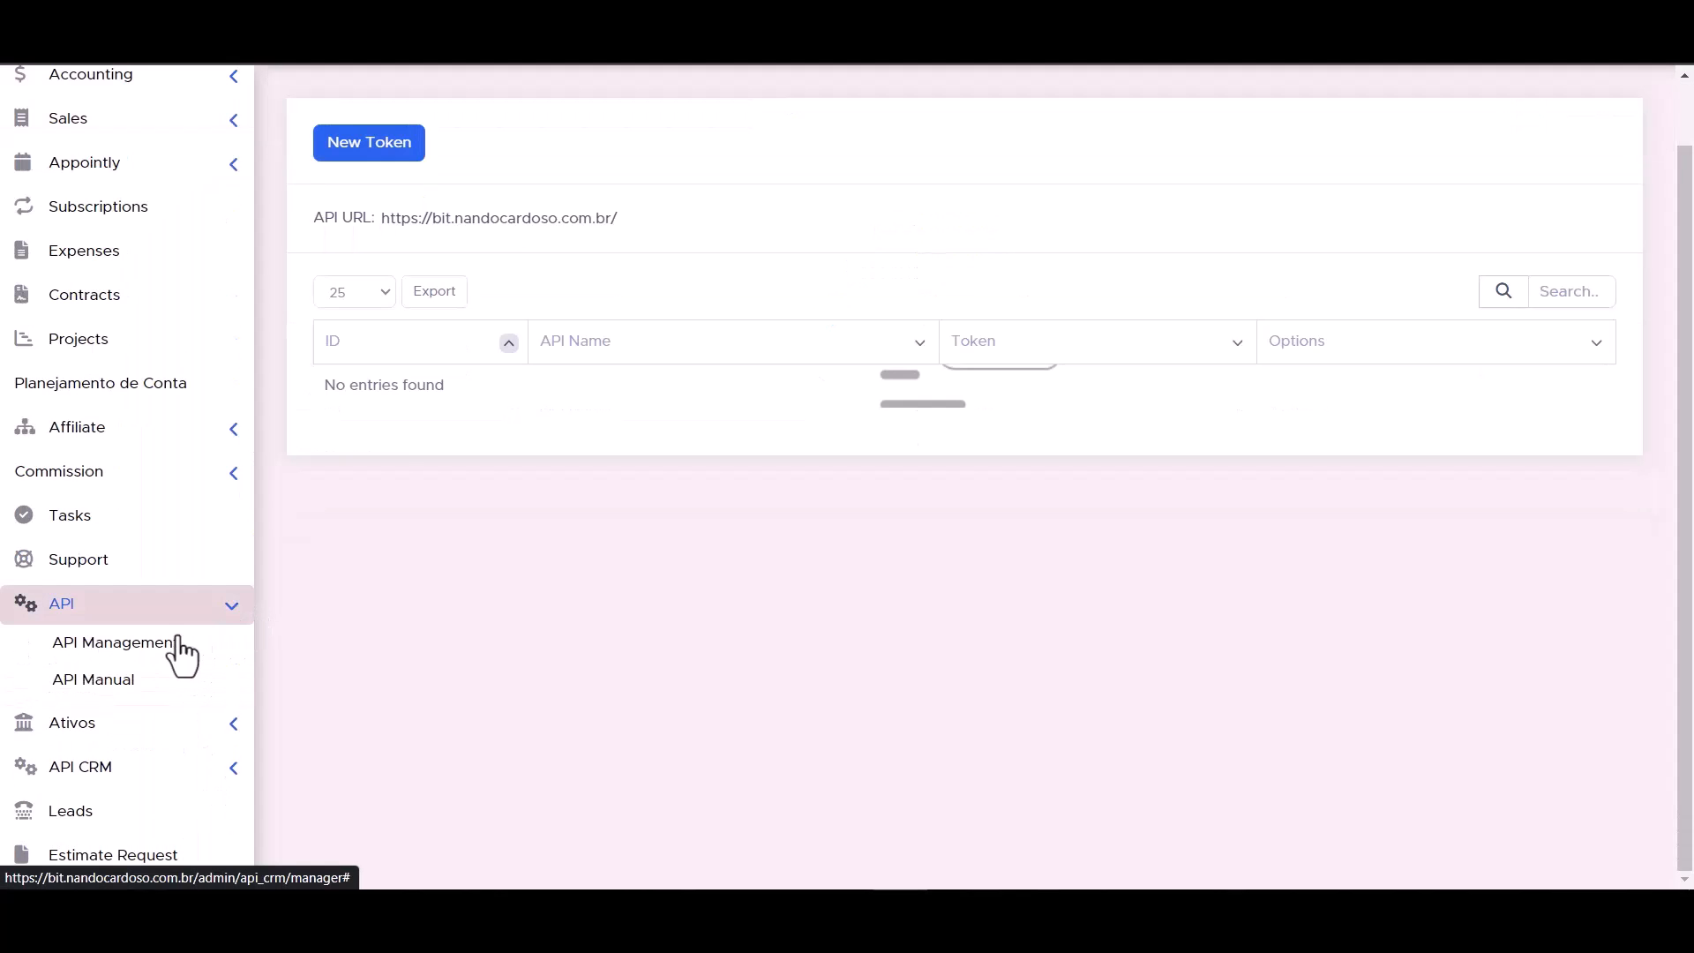
click(135, 655)
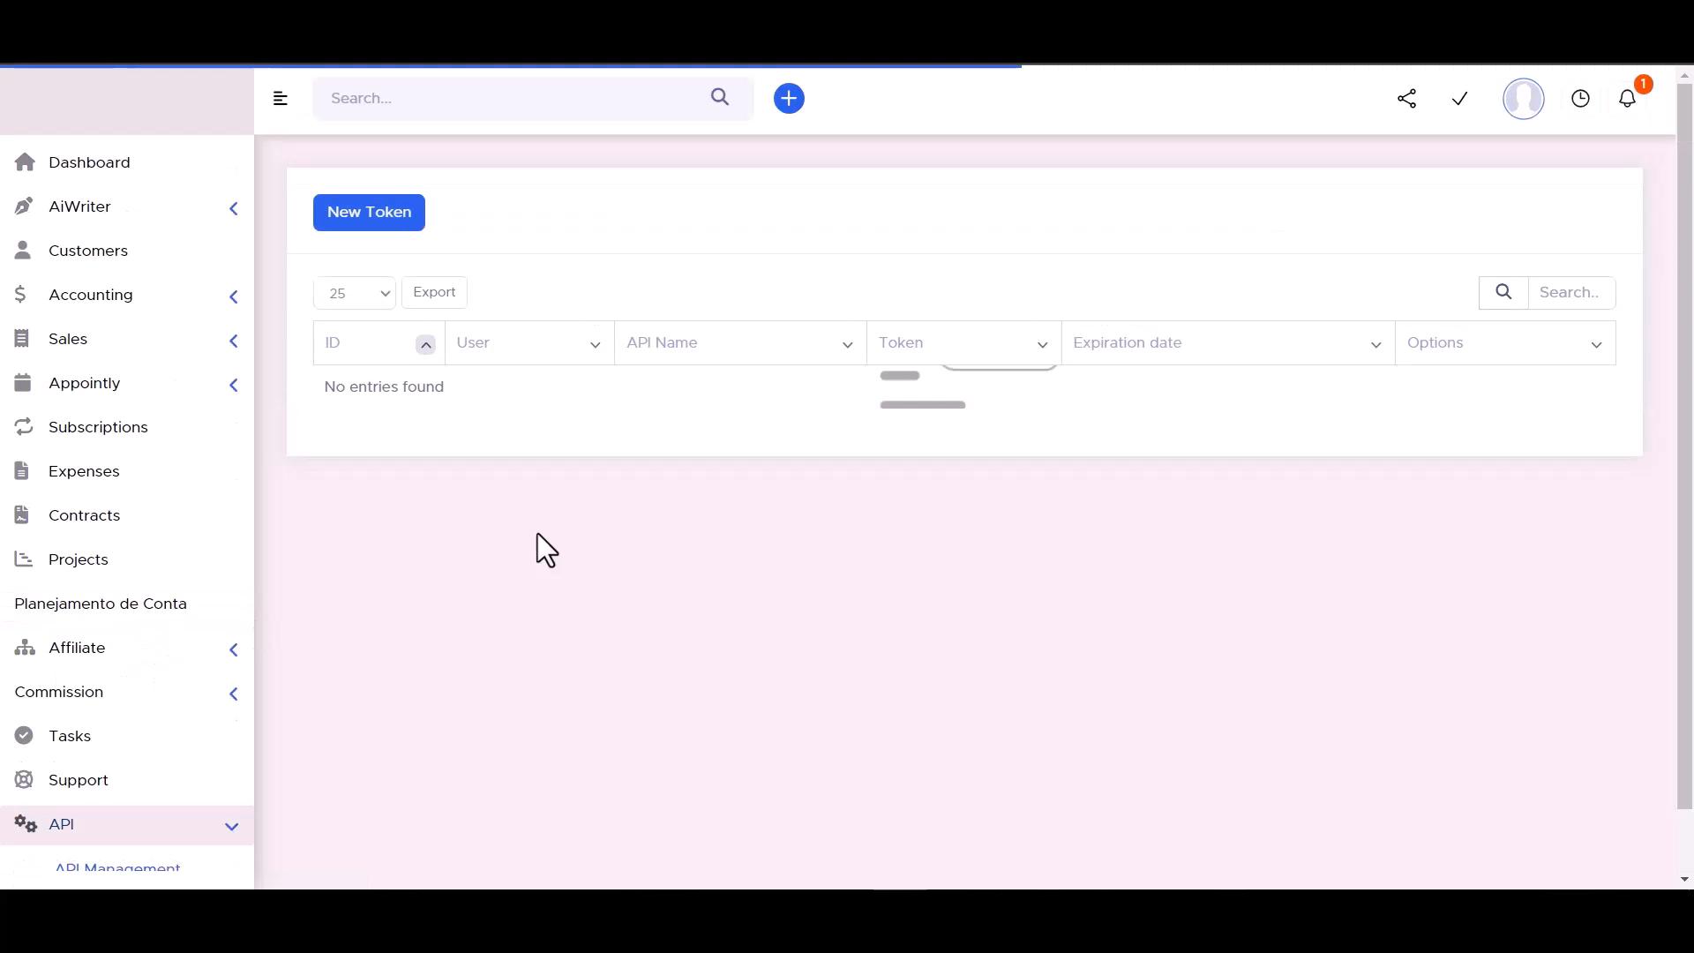
click(369, 216)
click(900, 909)
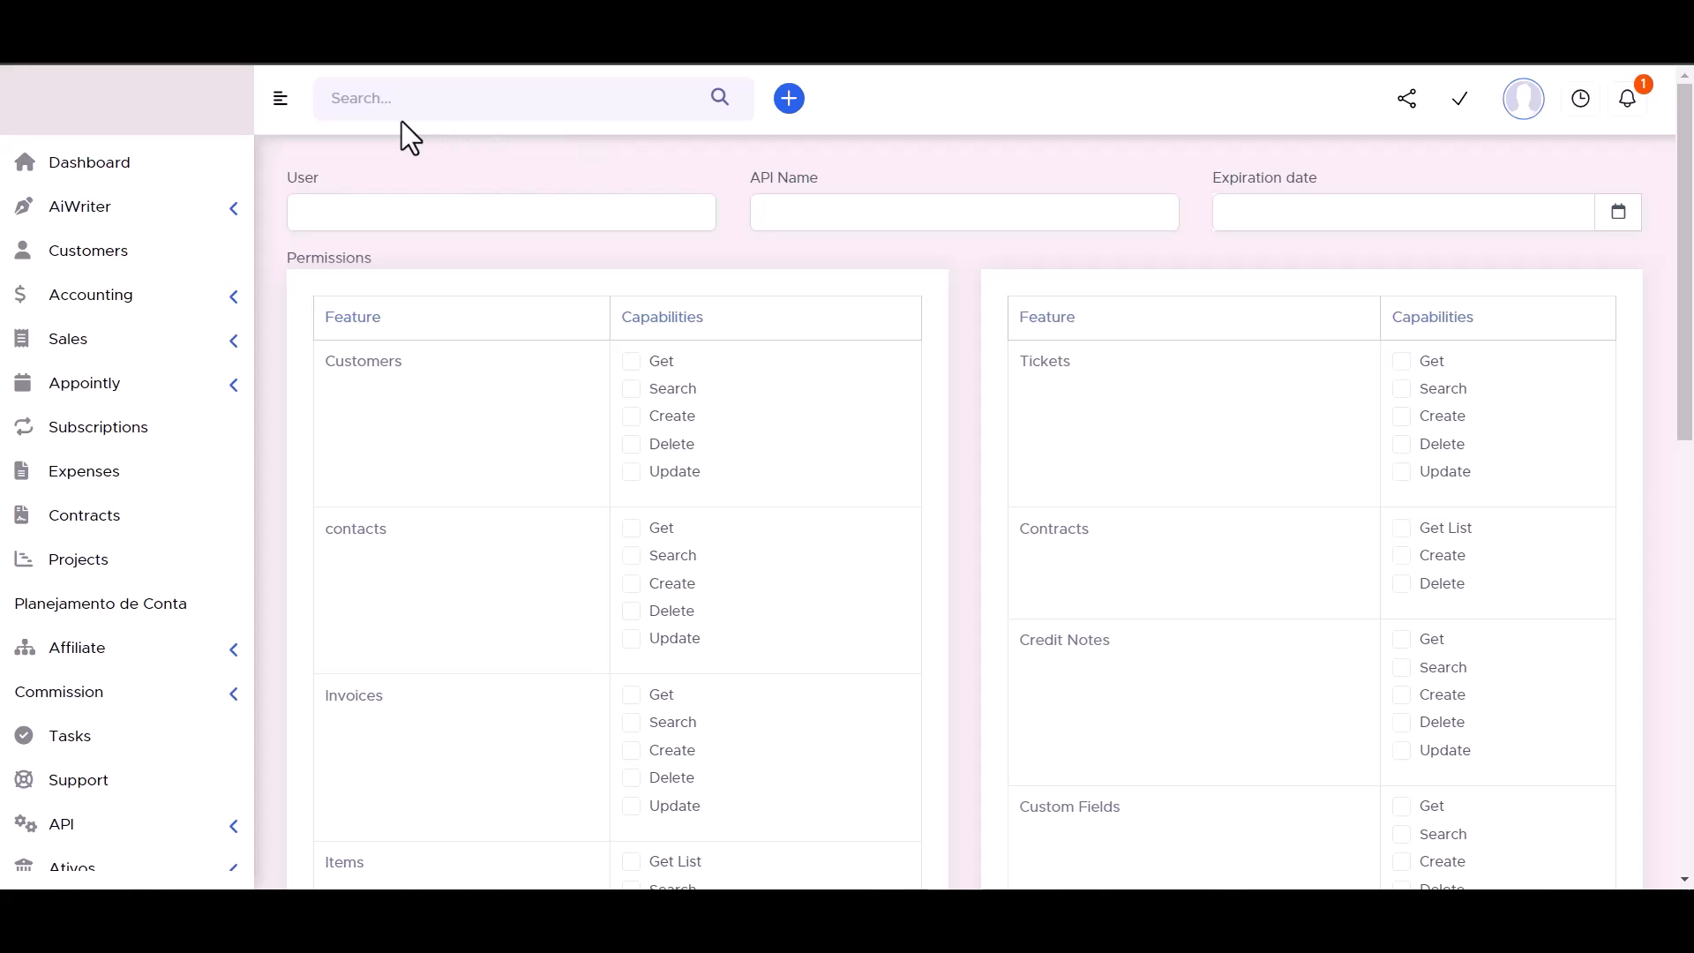
click(806, 212)
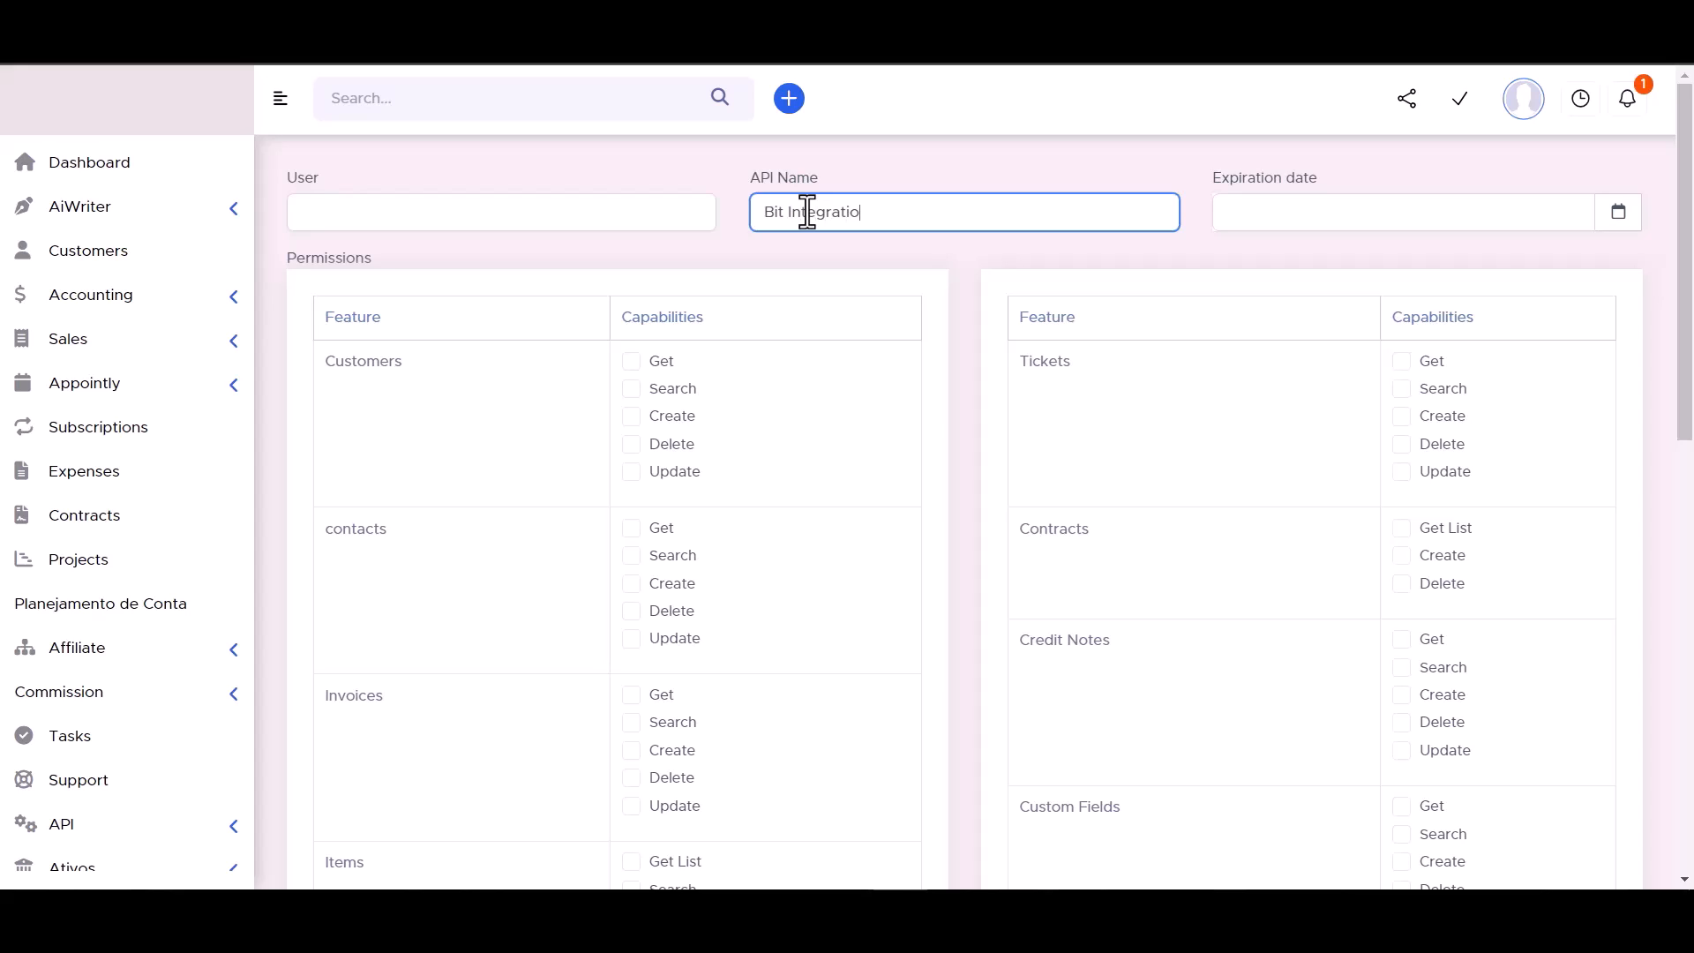
click(1618, 213)
click(1498, 466)
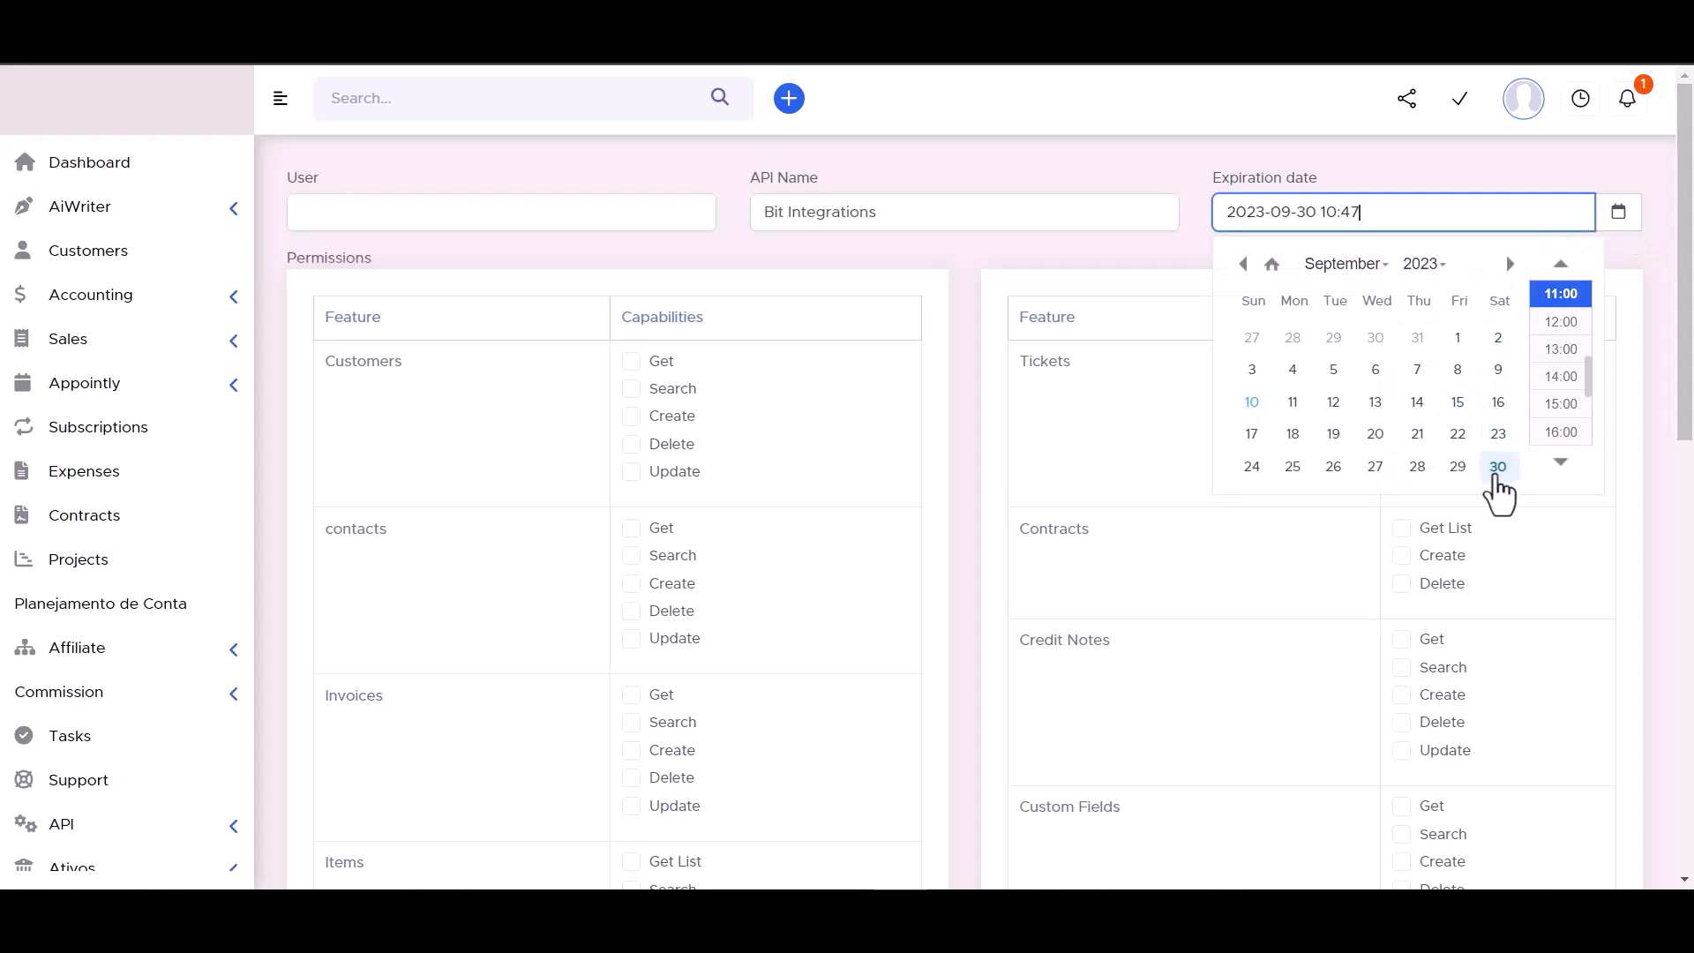
click(1424, 264)
click(1422, 323)
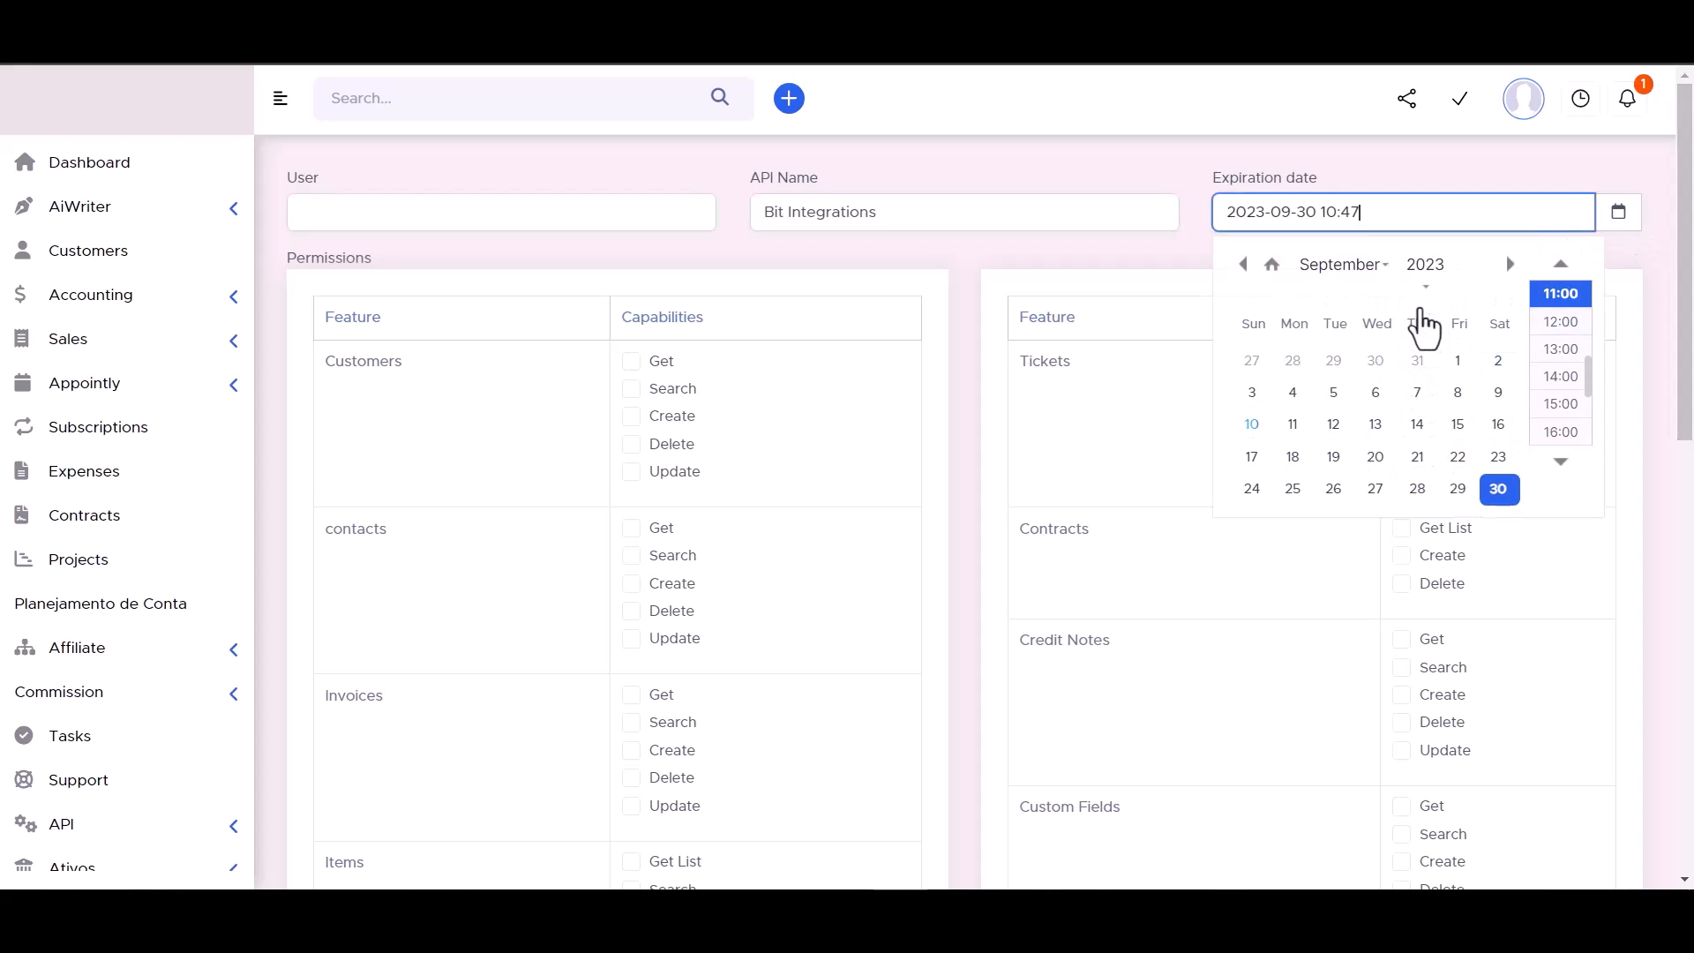
click(1148, 159)
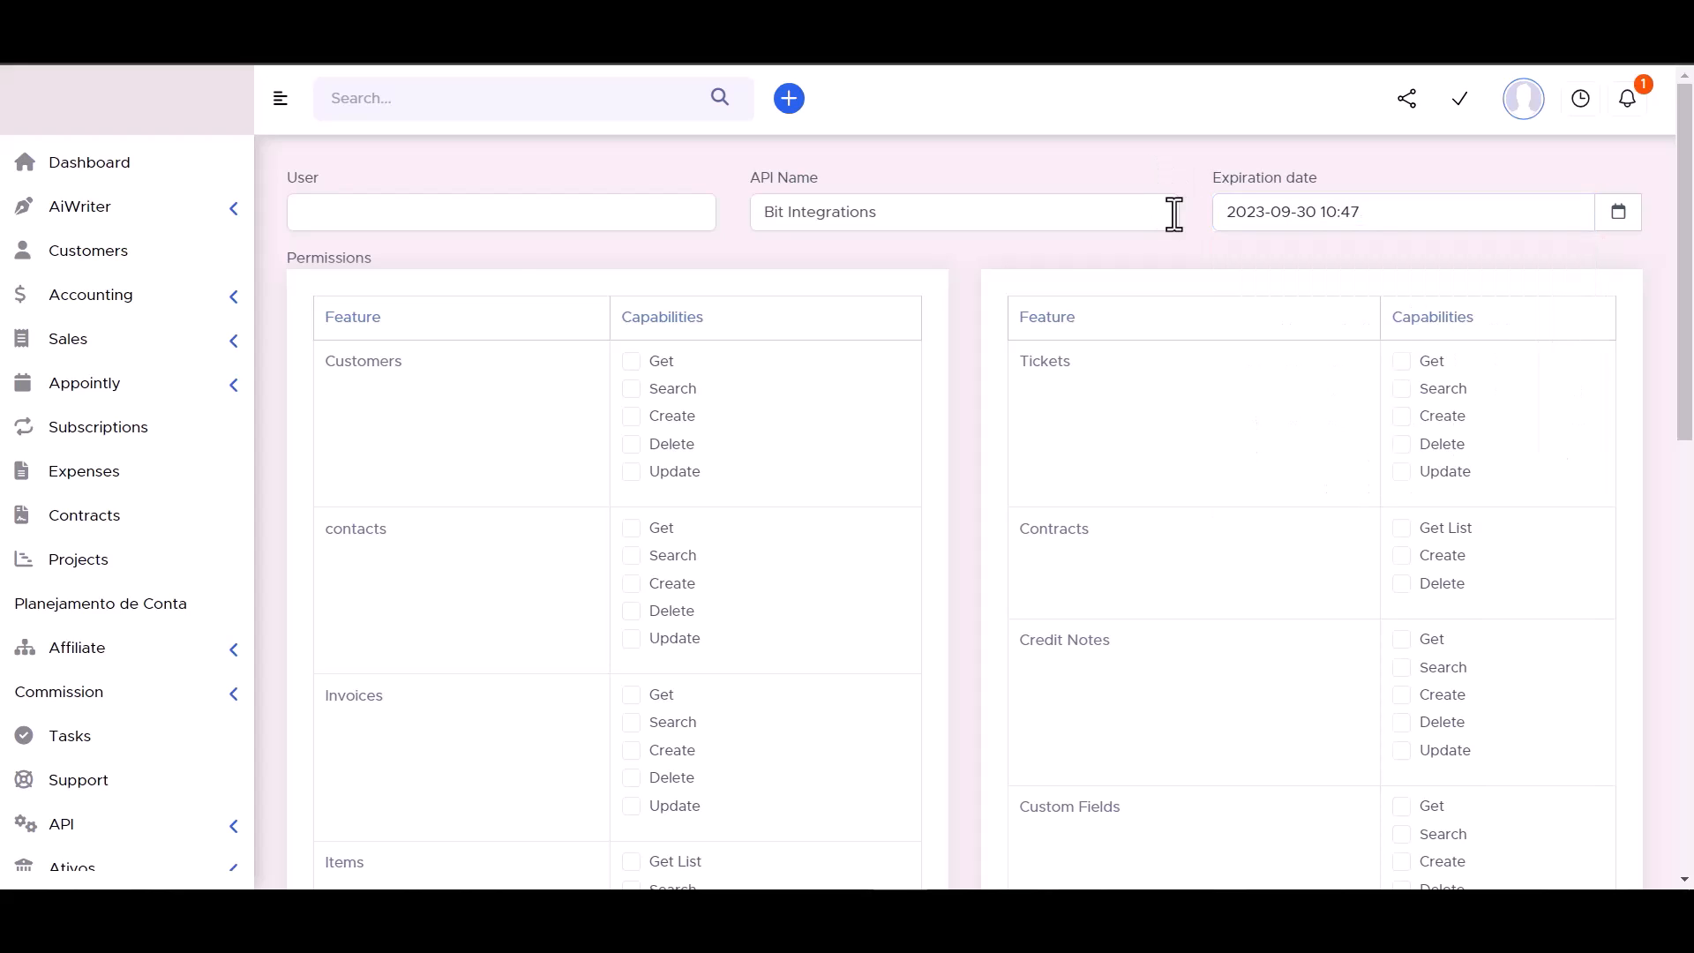
Grant the token every capability for Customers, contacts, Tickets and Contracts.
click(631, 362)
click(632, 390)
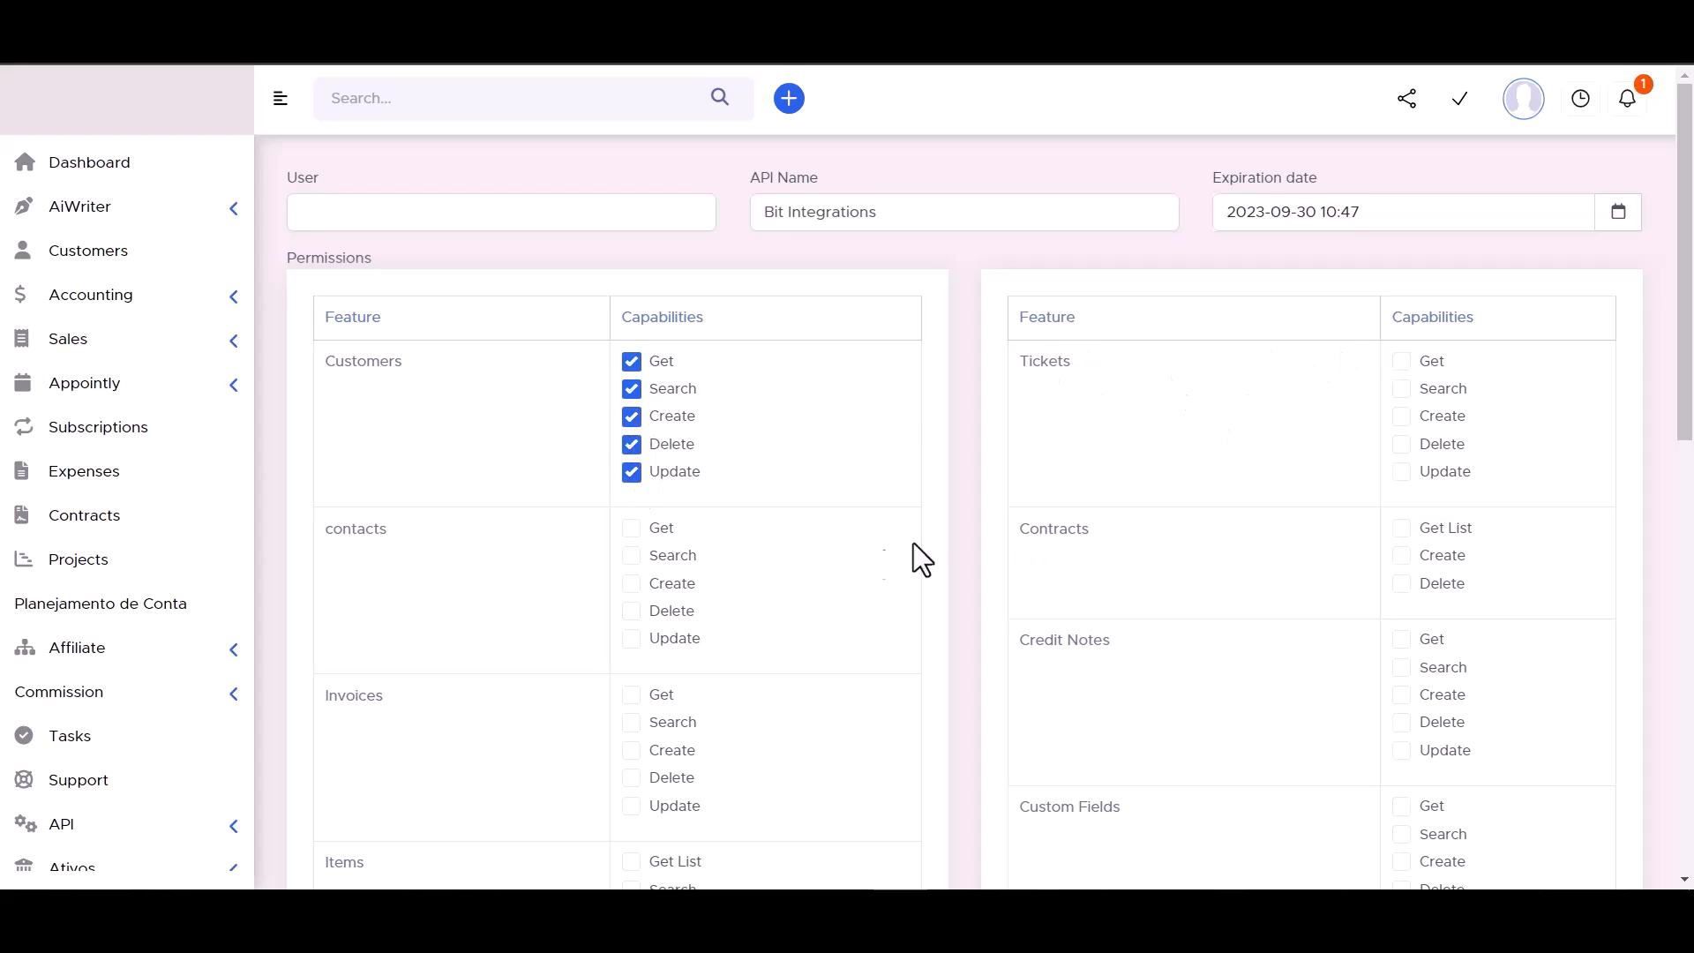
click(1401, 528)
click(1402, 556)
click(1402, 417)
click(1401, 362)
click(631, 528)
click(631, 555)
click(631, 584)
Grant the token every capability for Invoices and Credit Notes.
scroll(761, 479, down, 3)
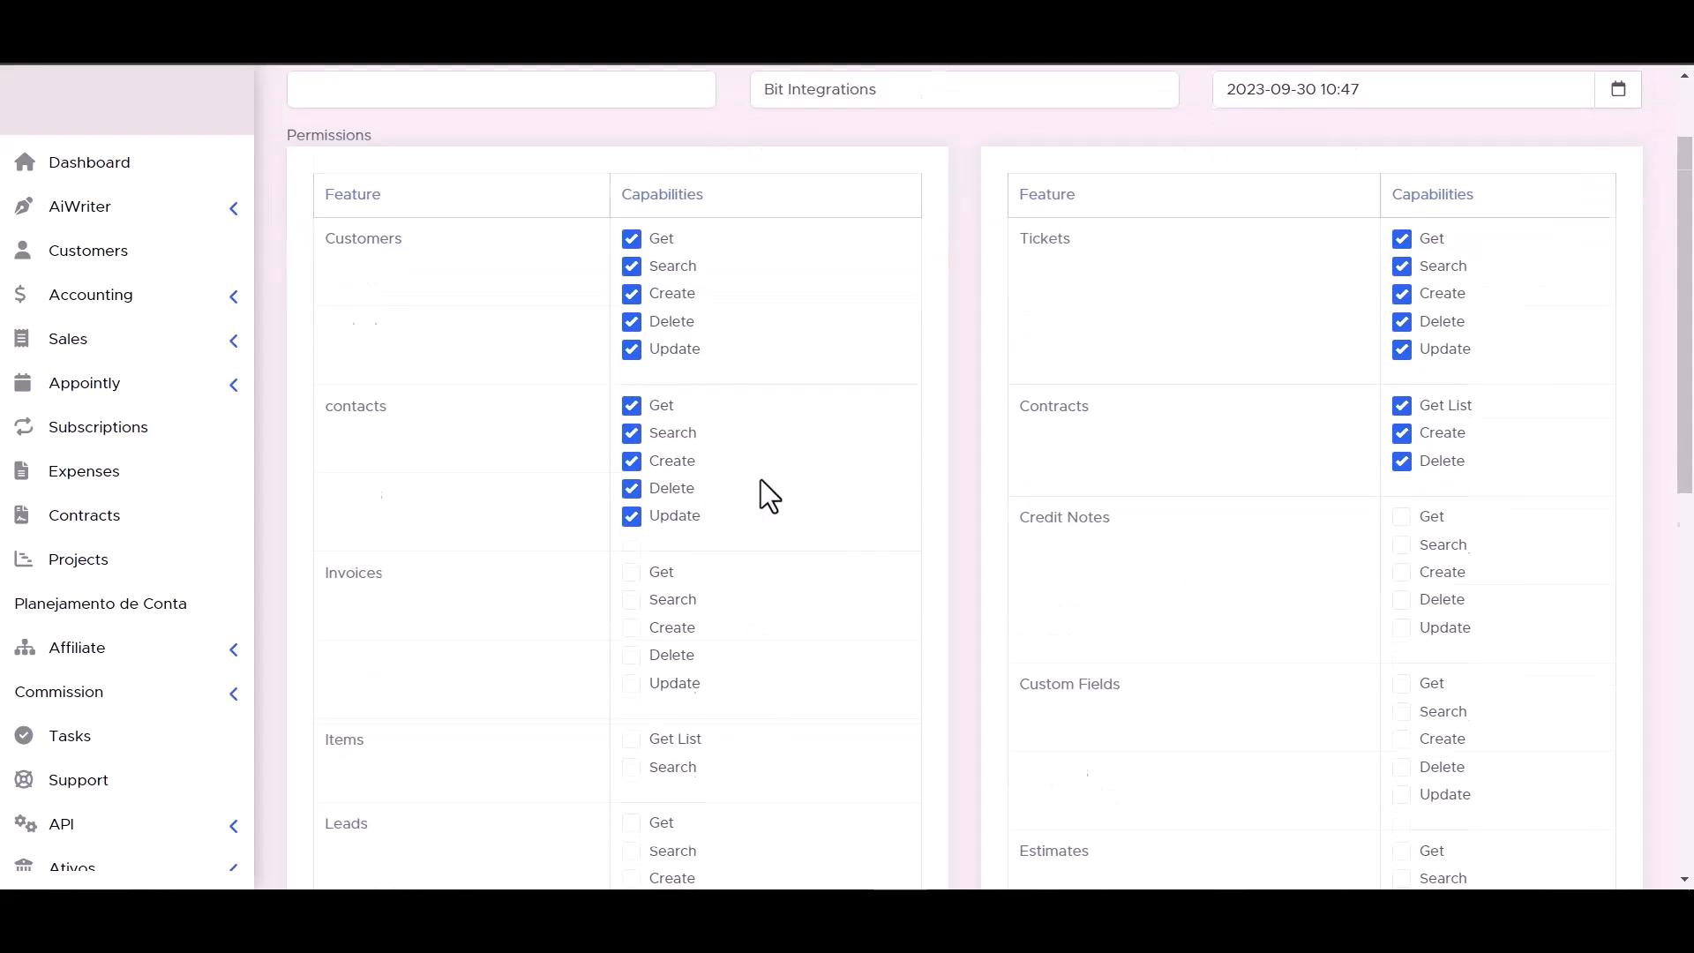
click(631, 474)
click(631, 502)
click(631, 529)
click(631, 557)
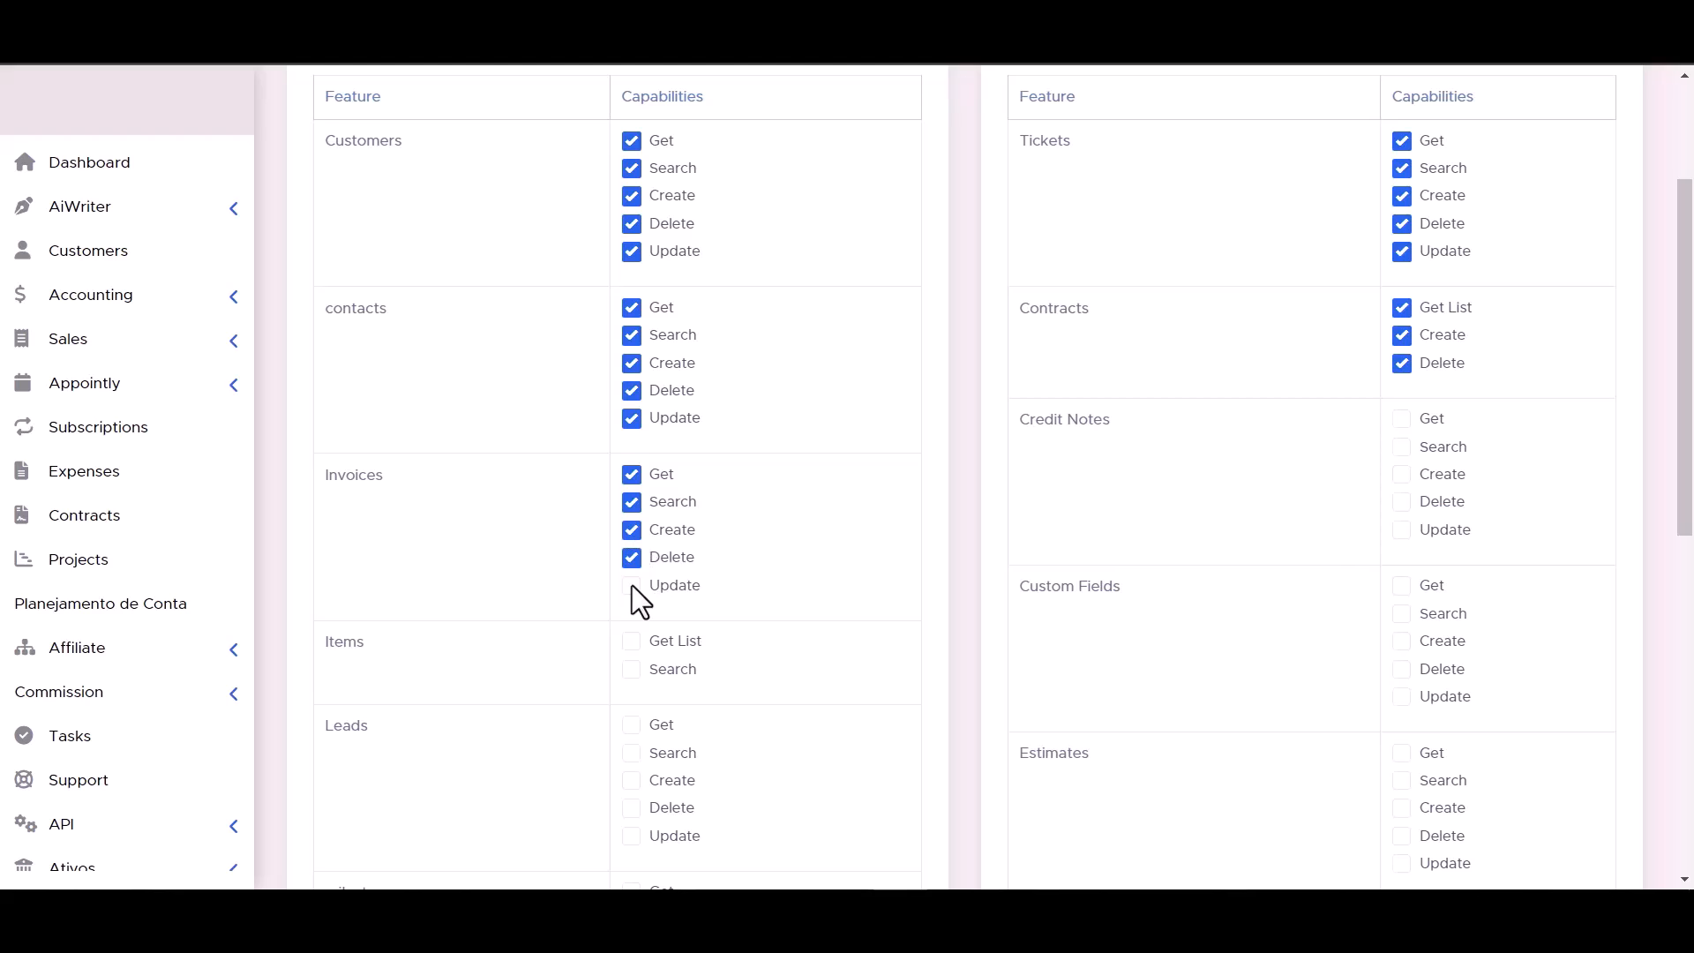
click(1402, 473)
click(1402, 447)
click(1402, 418)
Grant the token every capability for Items and Custom Fields.
scroll(1059, 494, down, 3)
click(632, 449)
click(632, 421)
click(1402, 476)
click(1402, 448)
click(1402, 420)
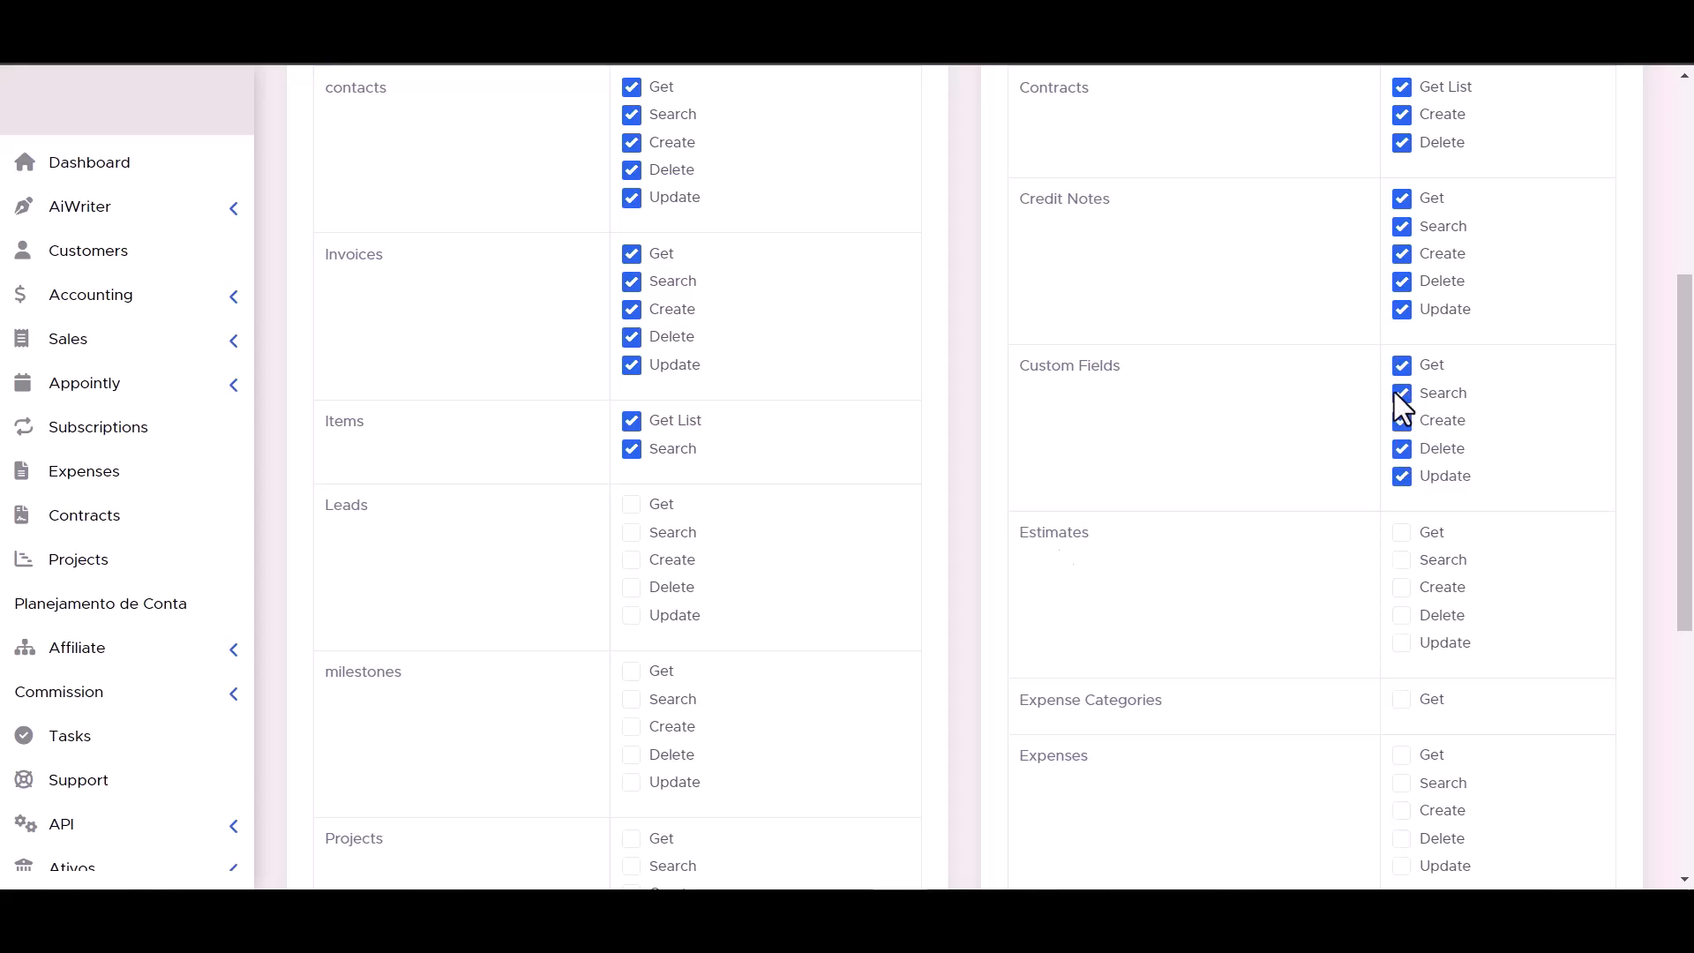
Grant the token every capability for Leads and Estimates.
click(632, 559)
click(632, 587)
click(632, 615)
click(1402, 587)
click(1401, 645)
Grant every capability for milestones, Projects, staffs, Expense Categories, both Expenses features, Payment Methods and the Payments feature with Get List and Search.
scroll(1400, 618, down, 1)
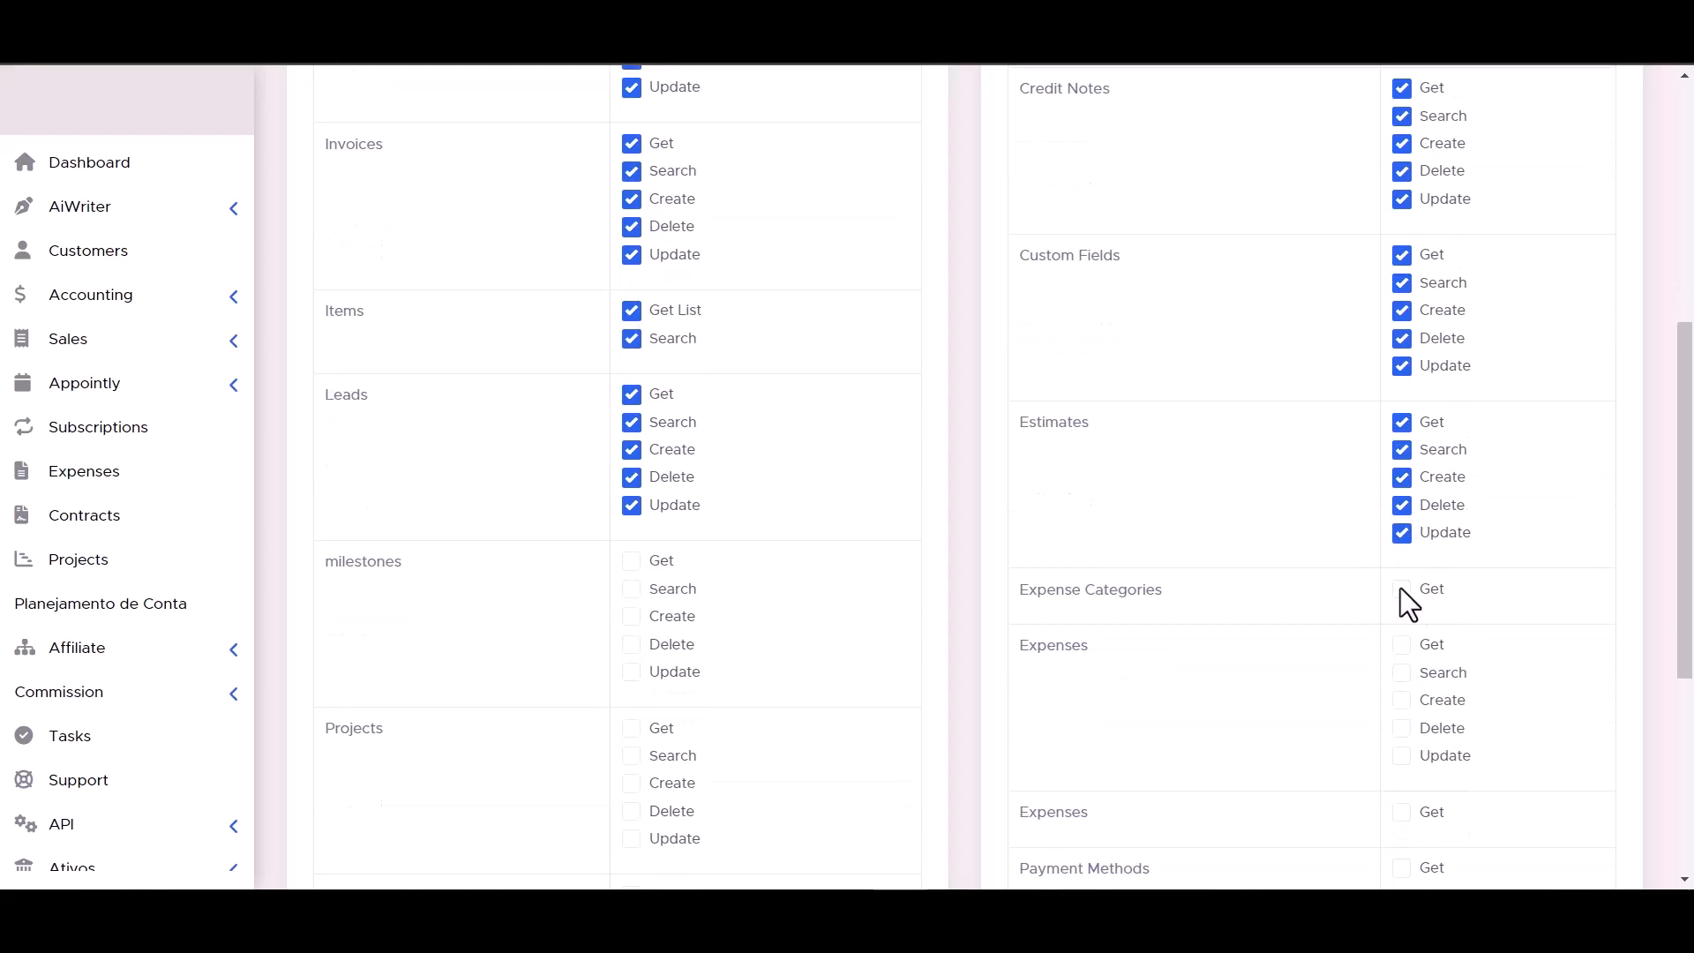
scroll(618, 587, down, 2)
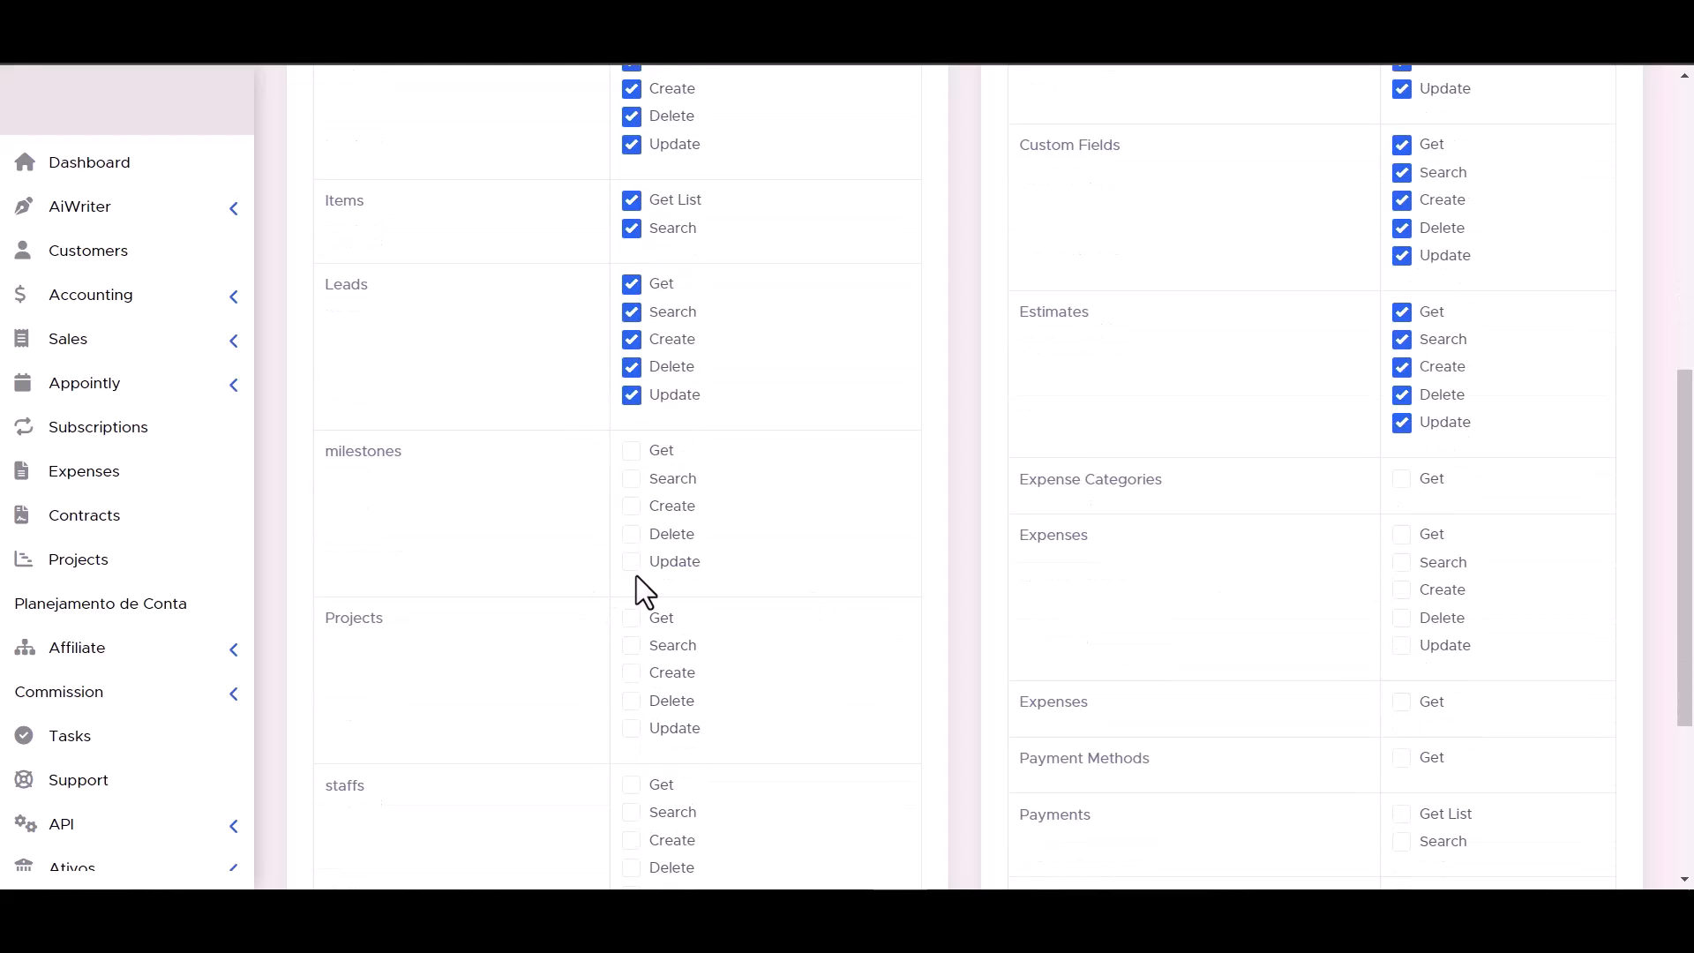
scroll(1192, 415, down, 2)
scroll(783, 482, up, 1)
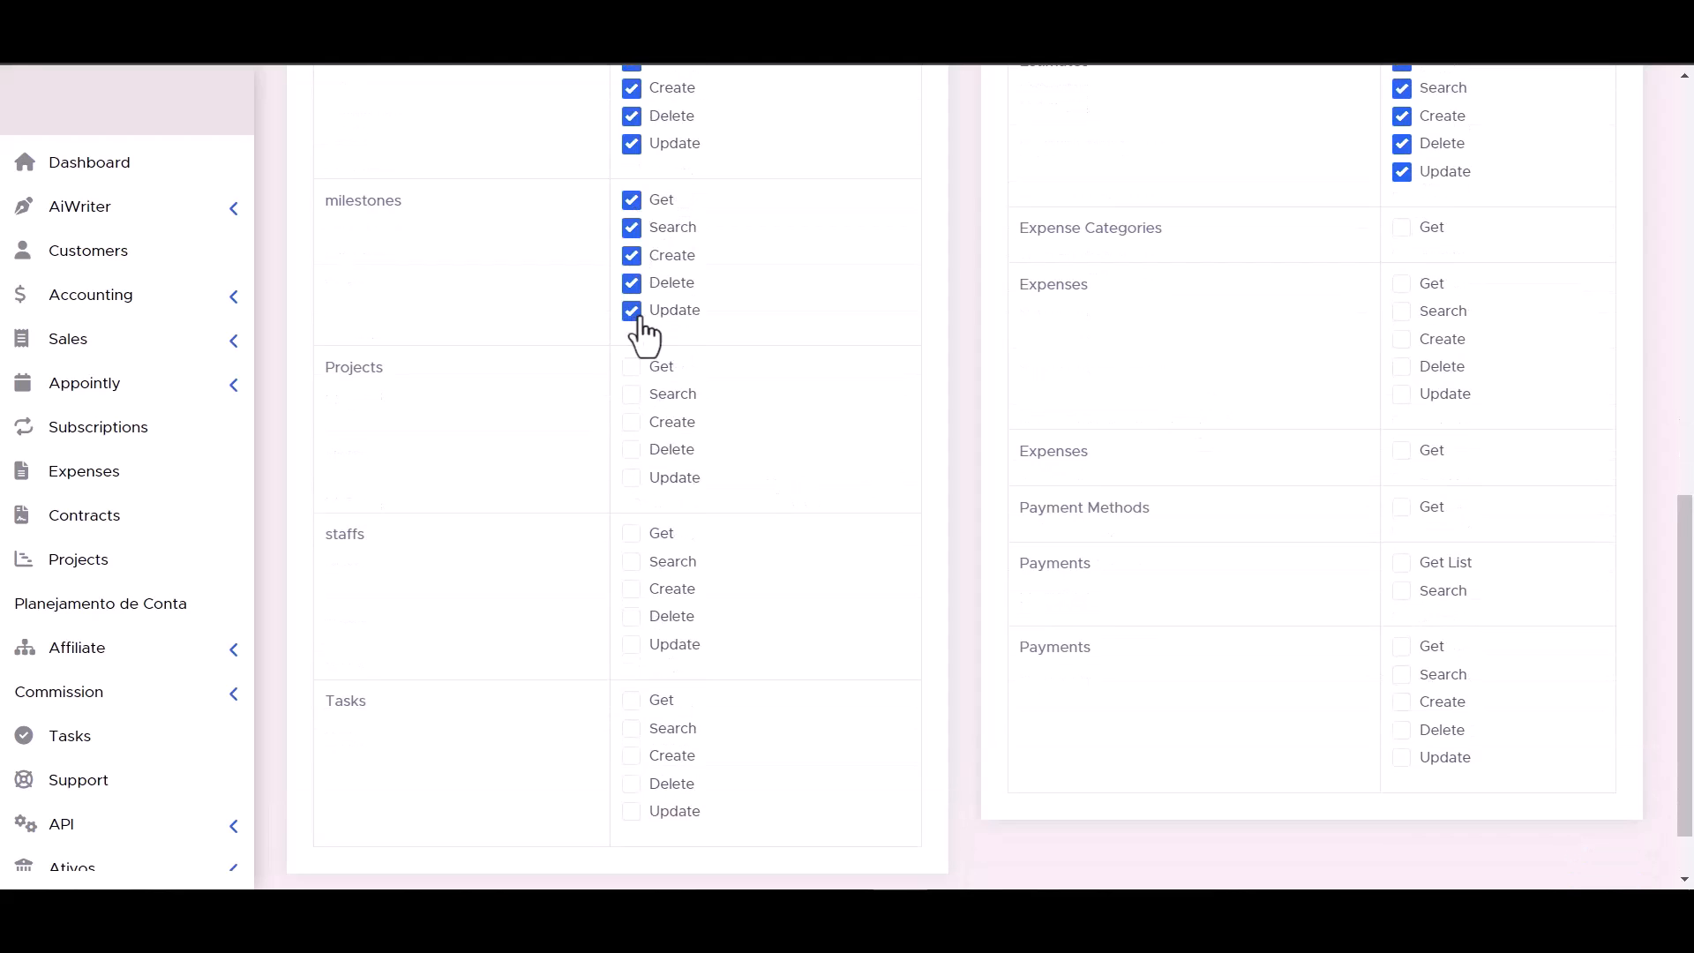
click(1402, 228)
click(632, 422)
click(1402, 284)
click(1401, 311)
click(632, 533)
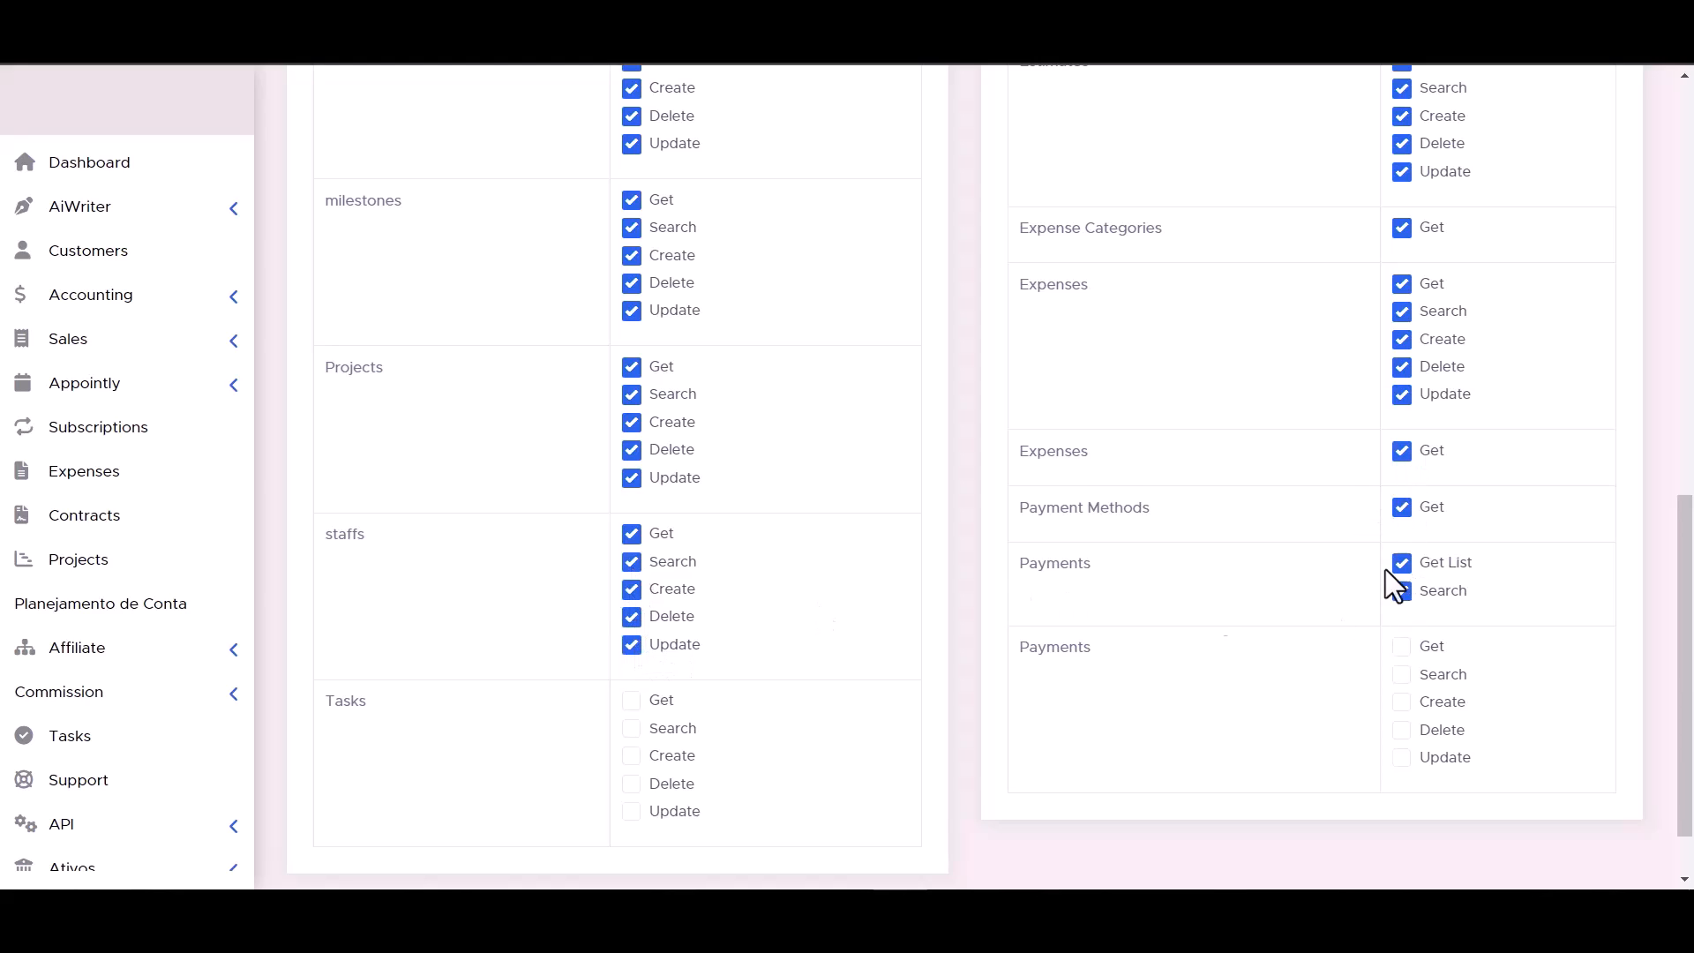
Grant every capability for Tasks and the last Payments feature, and submit the new token form.
scroll(1386, 569, down, 1)
click(631, 645)
click(632, 617)
click(1403, 675)
click(1402, 647)
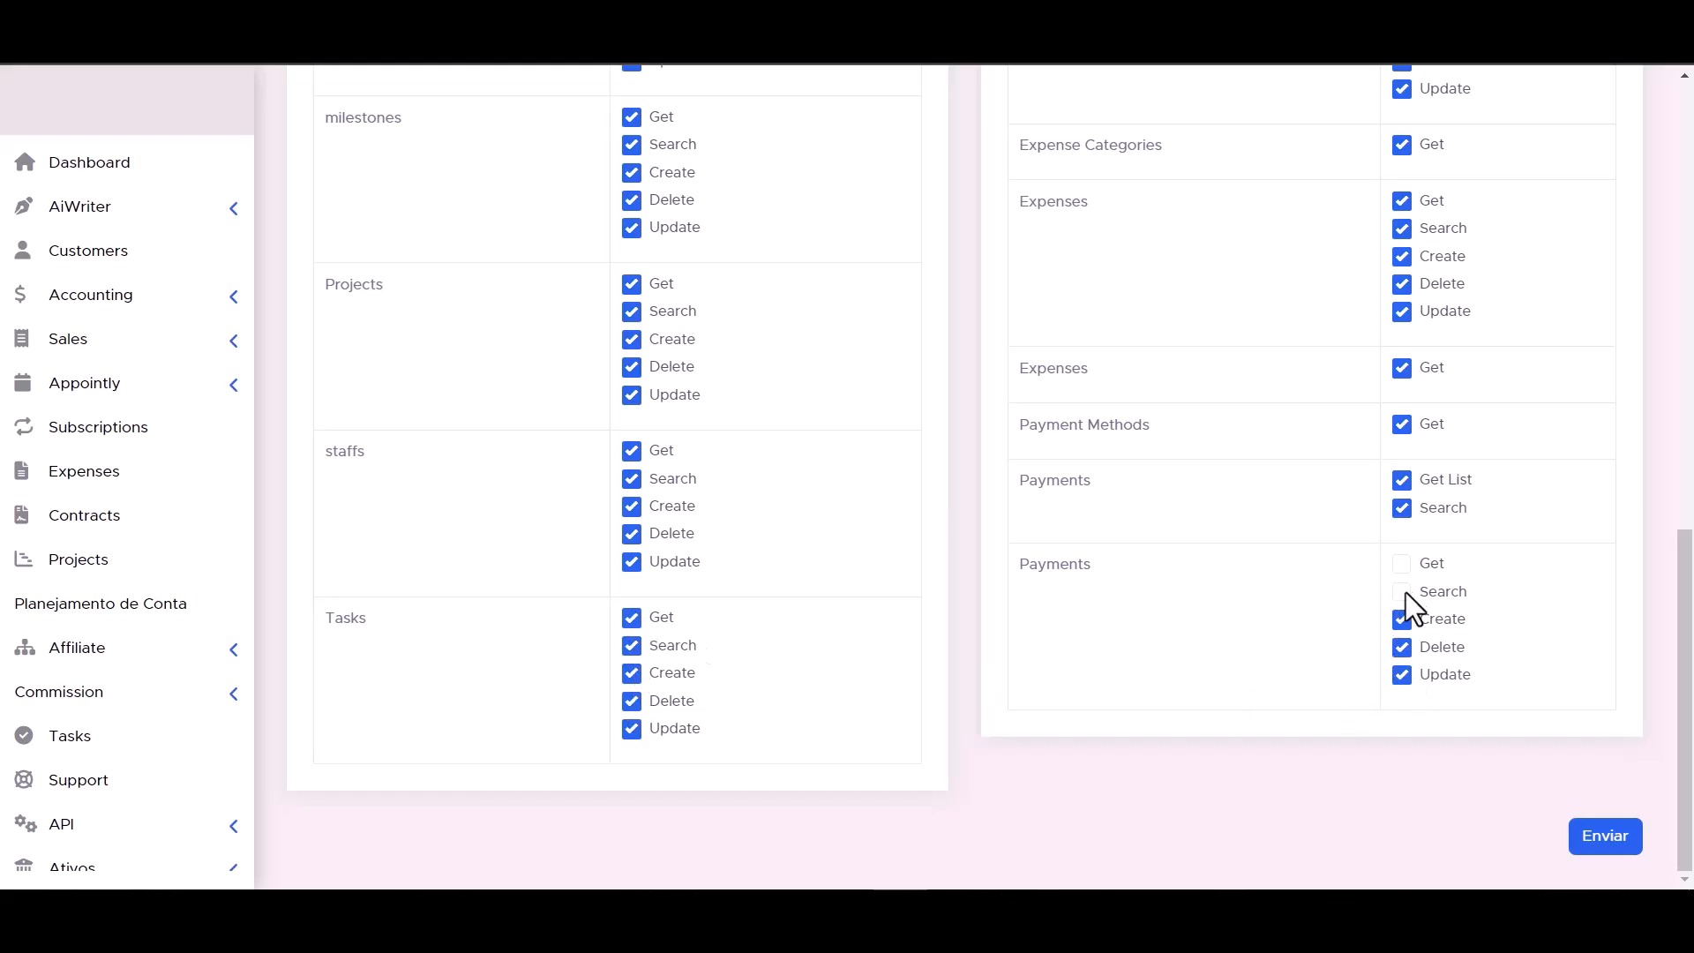
scroll(1057, 685, up, 1)
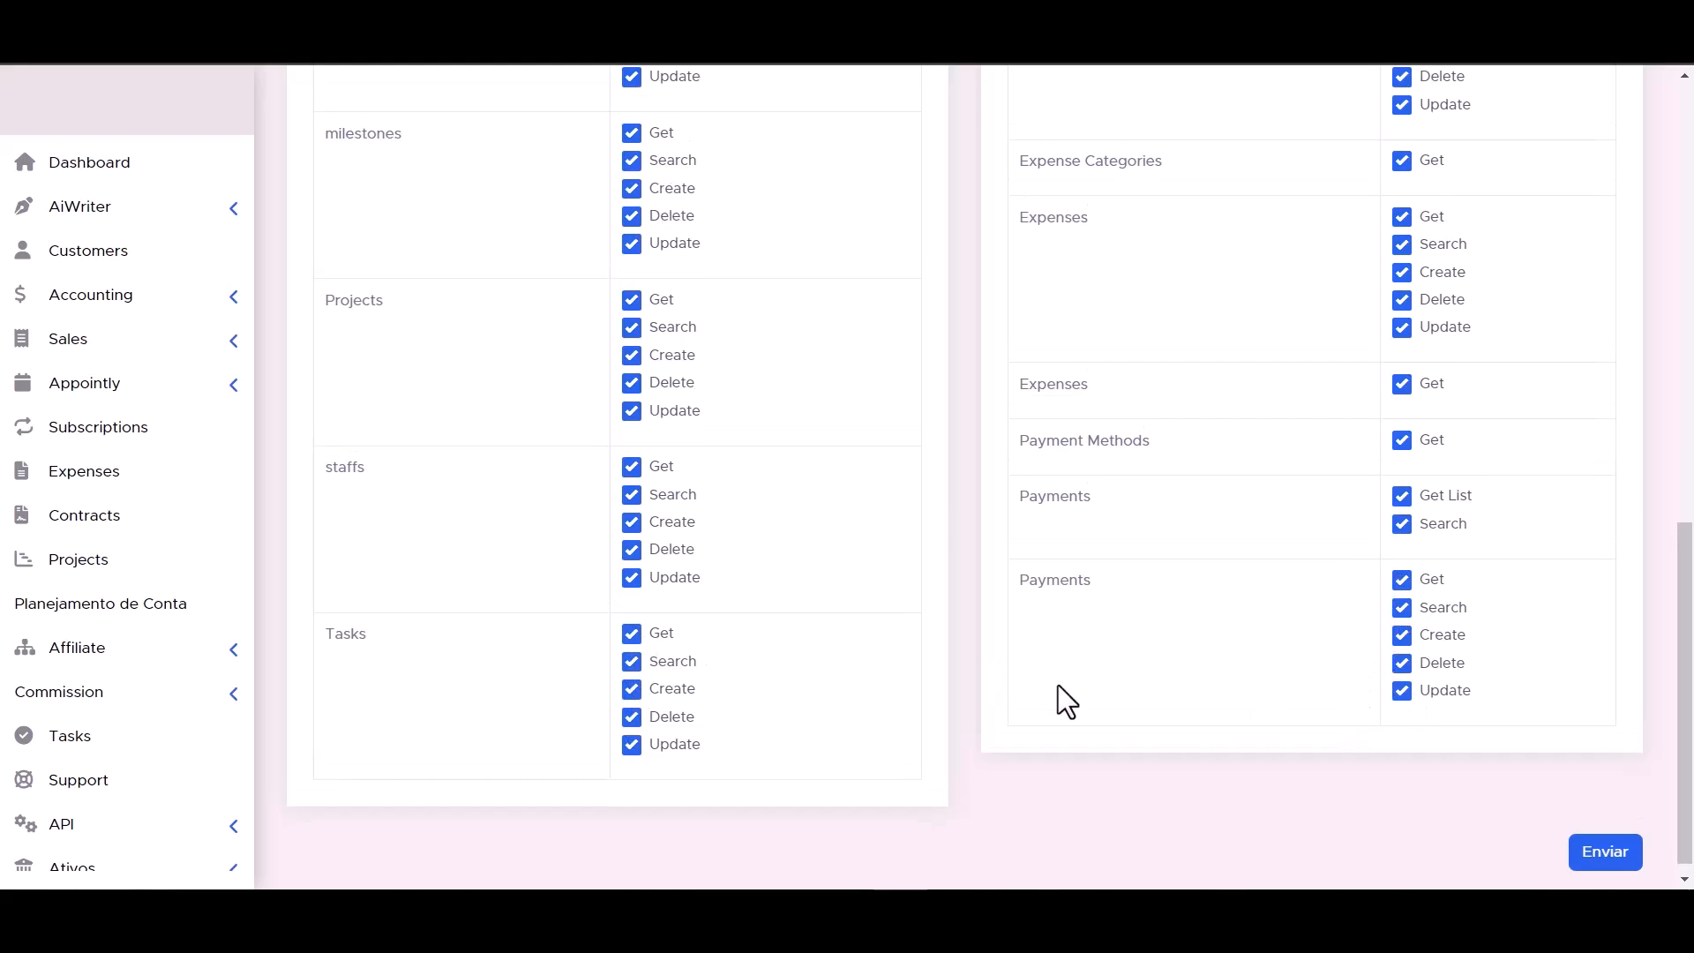
scroll(1057, 685, down, 1)
click(1608, 841)
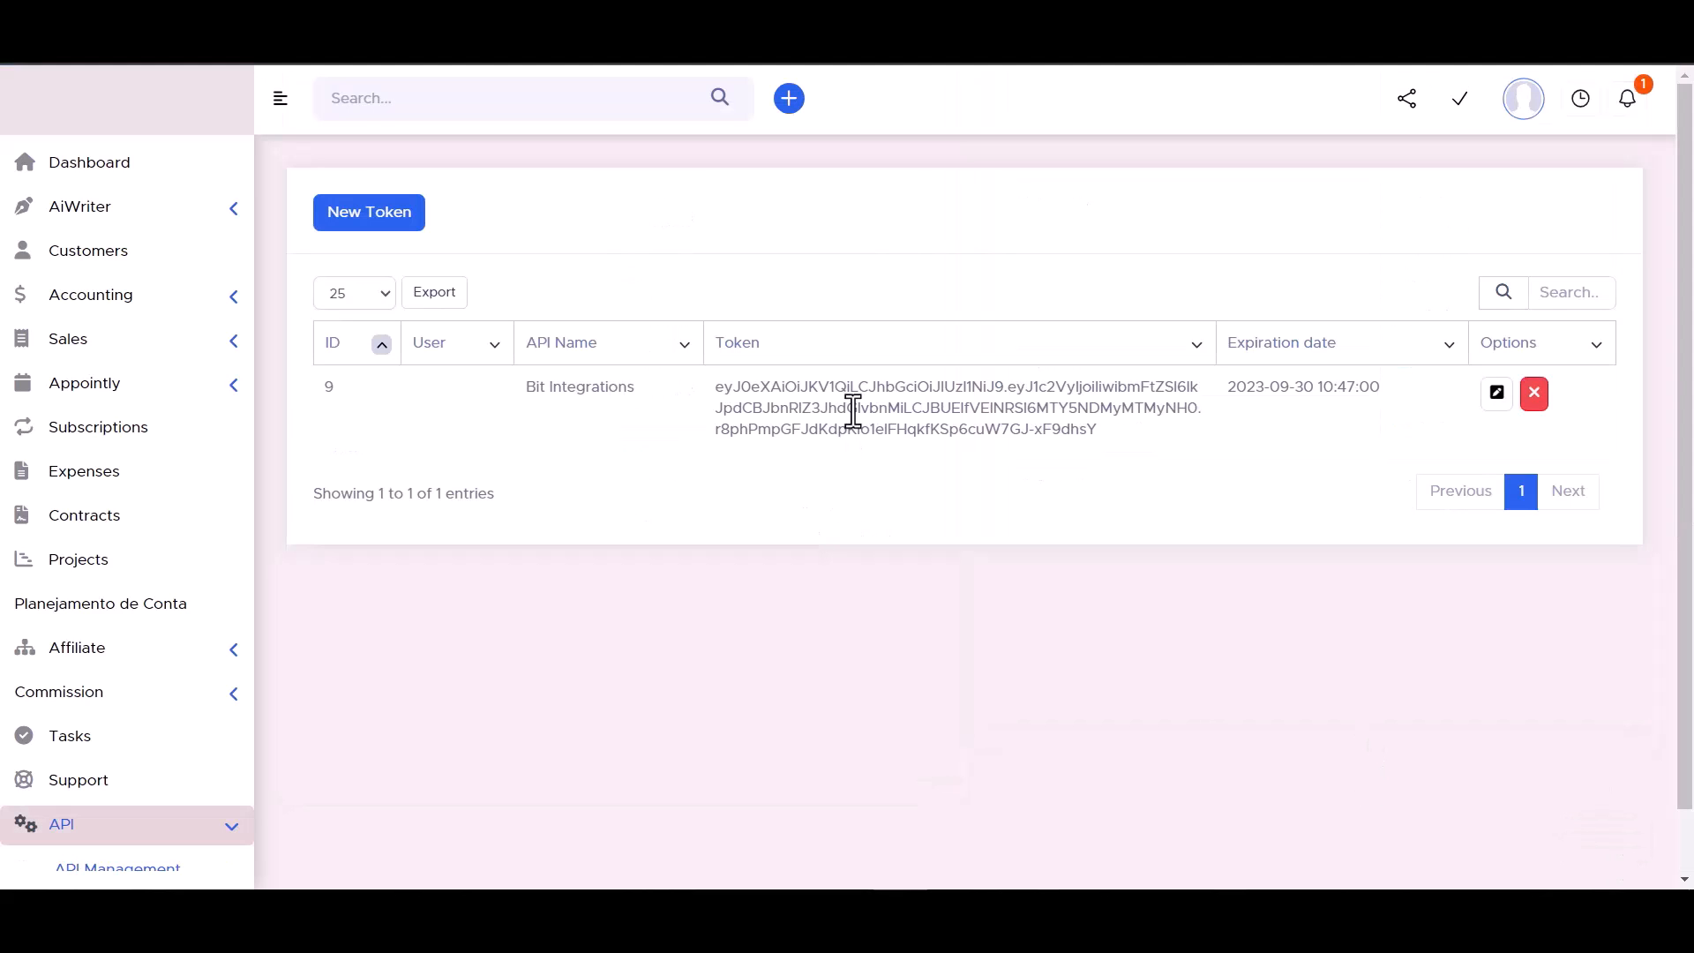
Copy the newly created API token into the API Token field of the Bit Integrations settings and authorize the connection.
triple_click(853, 411)
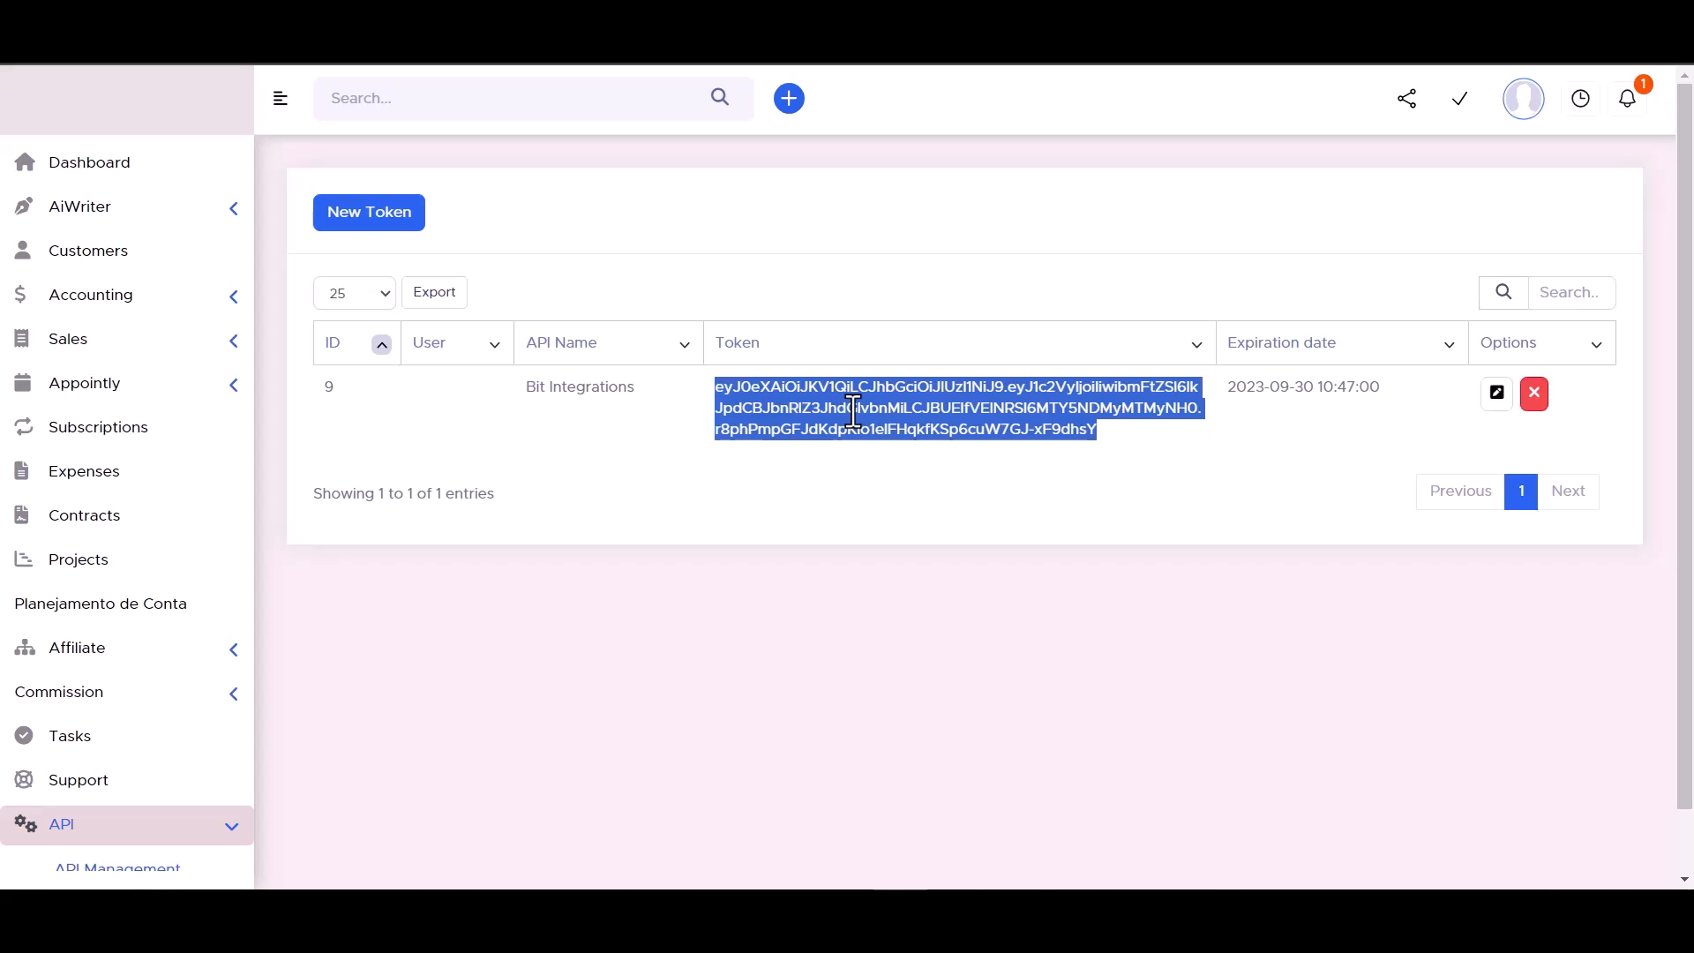
click(473, 566)
key(ctrl+v)
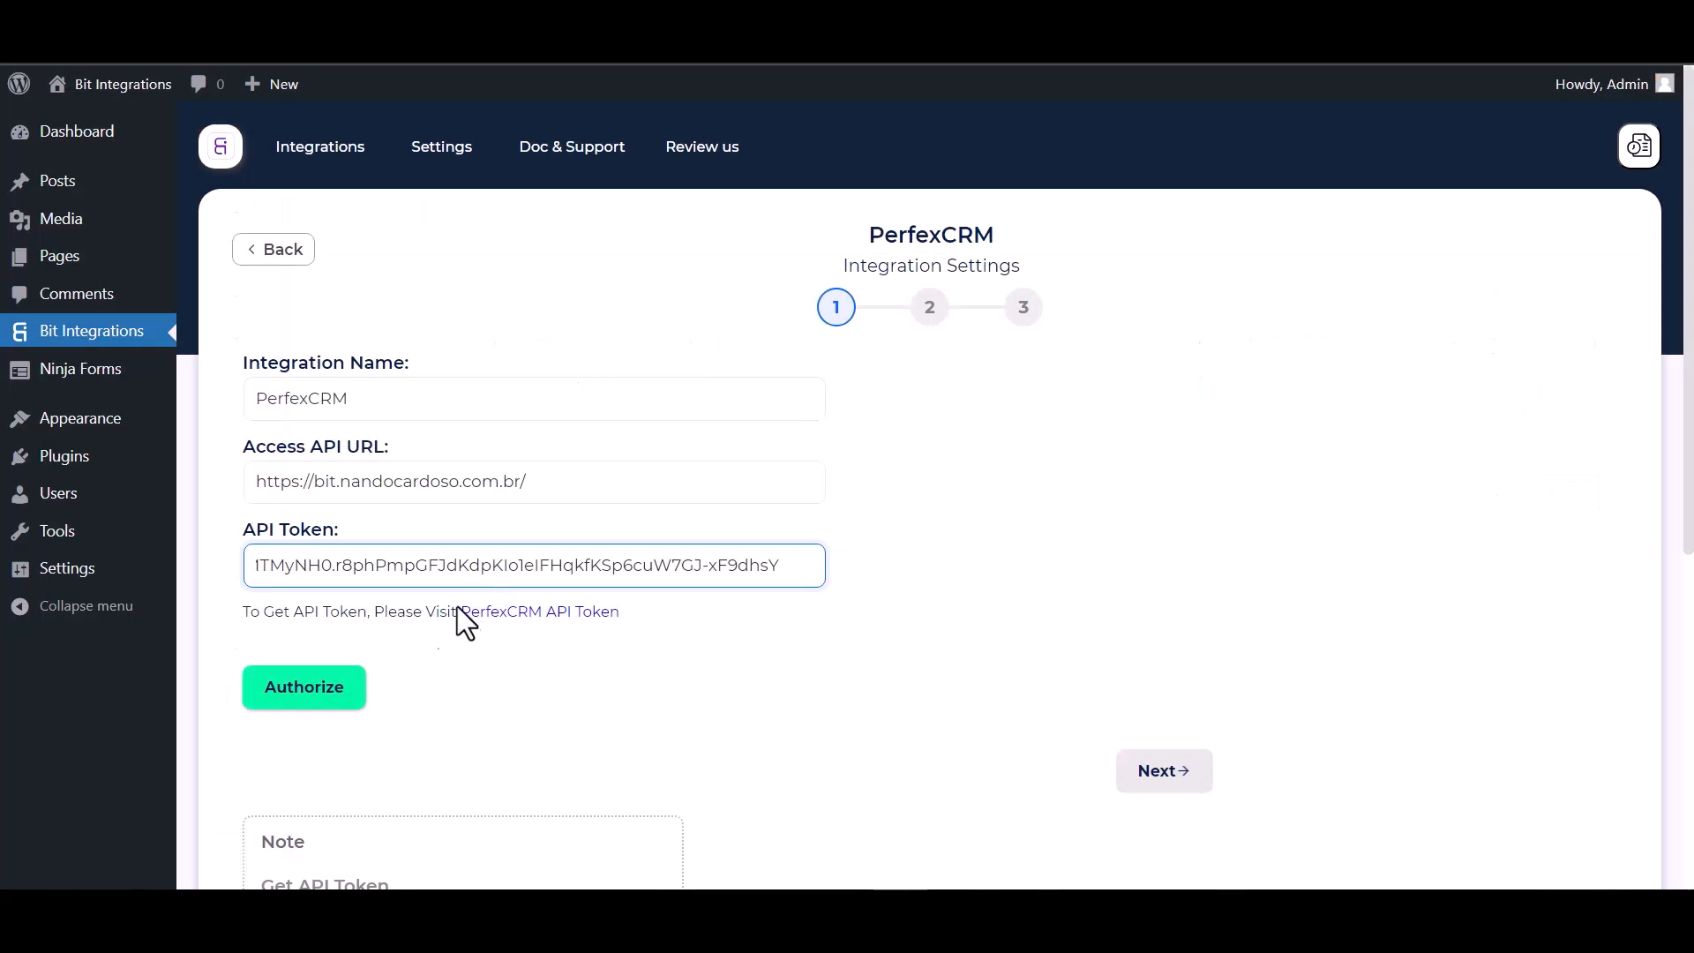
click(296, 690)
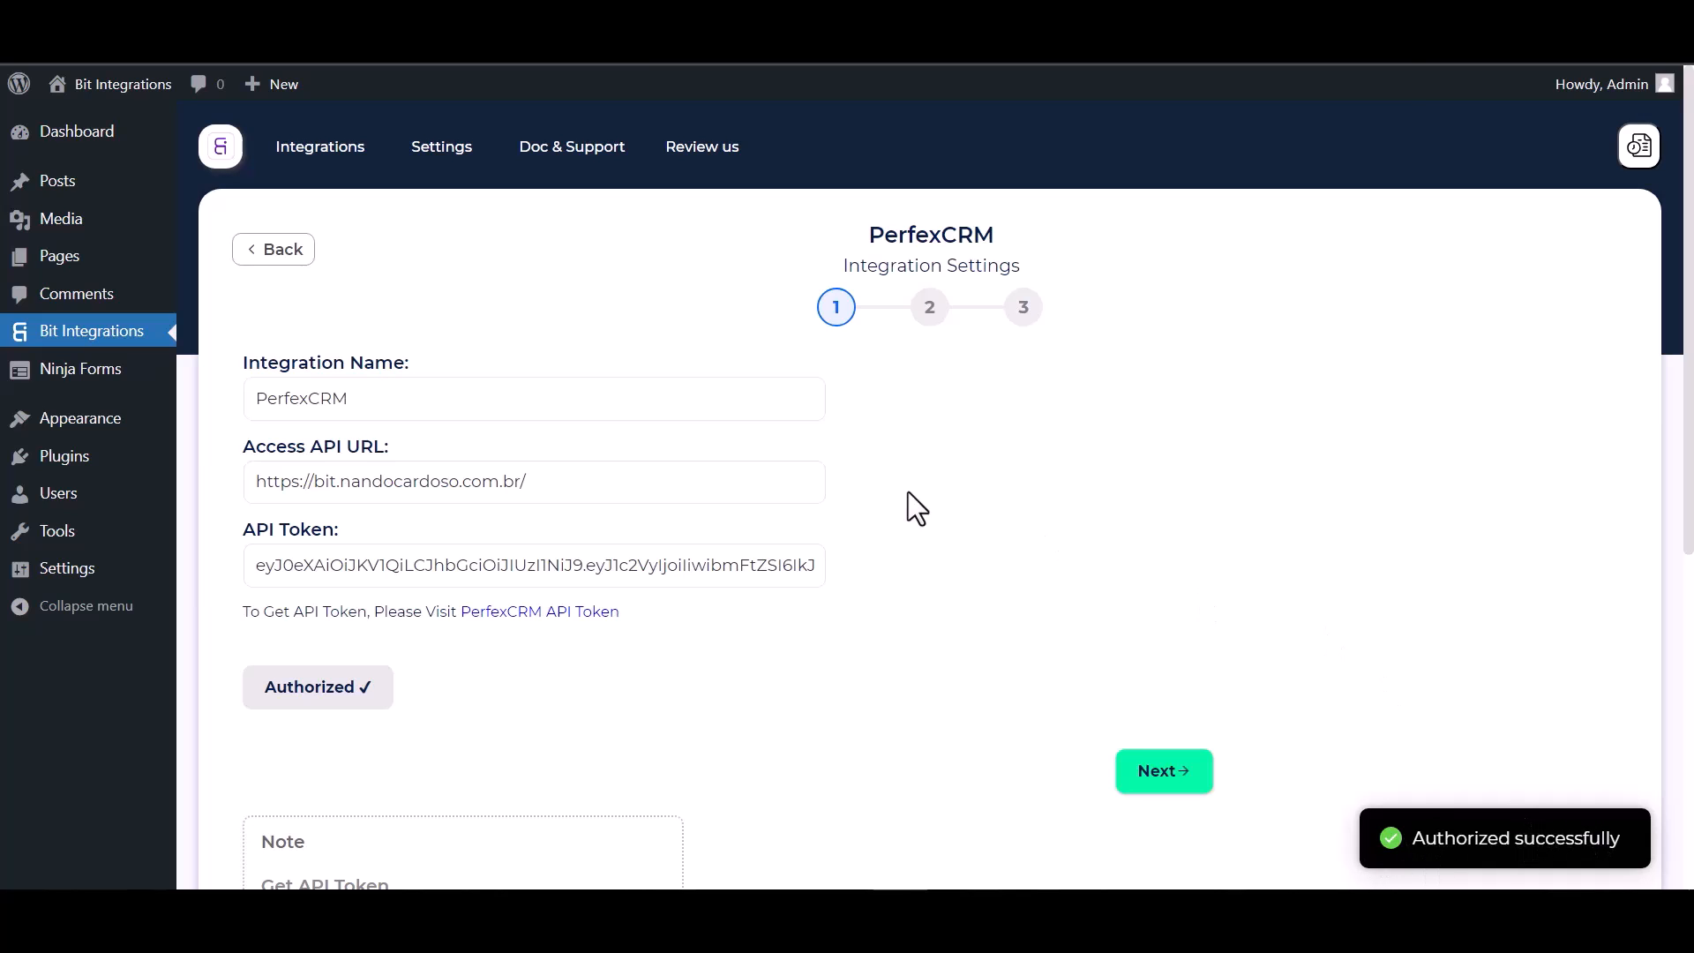
Continue to the second settings stage and select the Create Contact action with Bit Integrations as the customer.
scroll(1005, 516, down, 1)
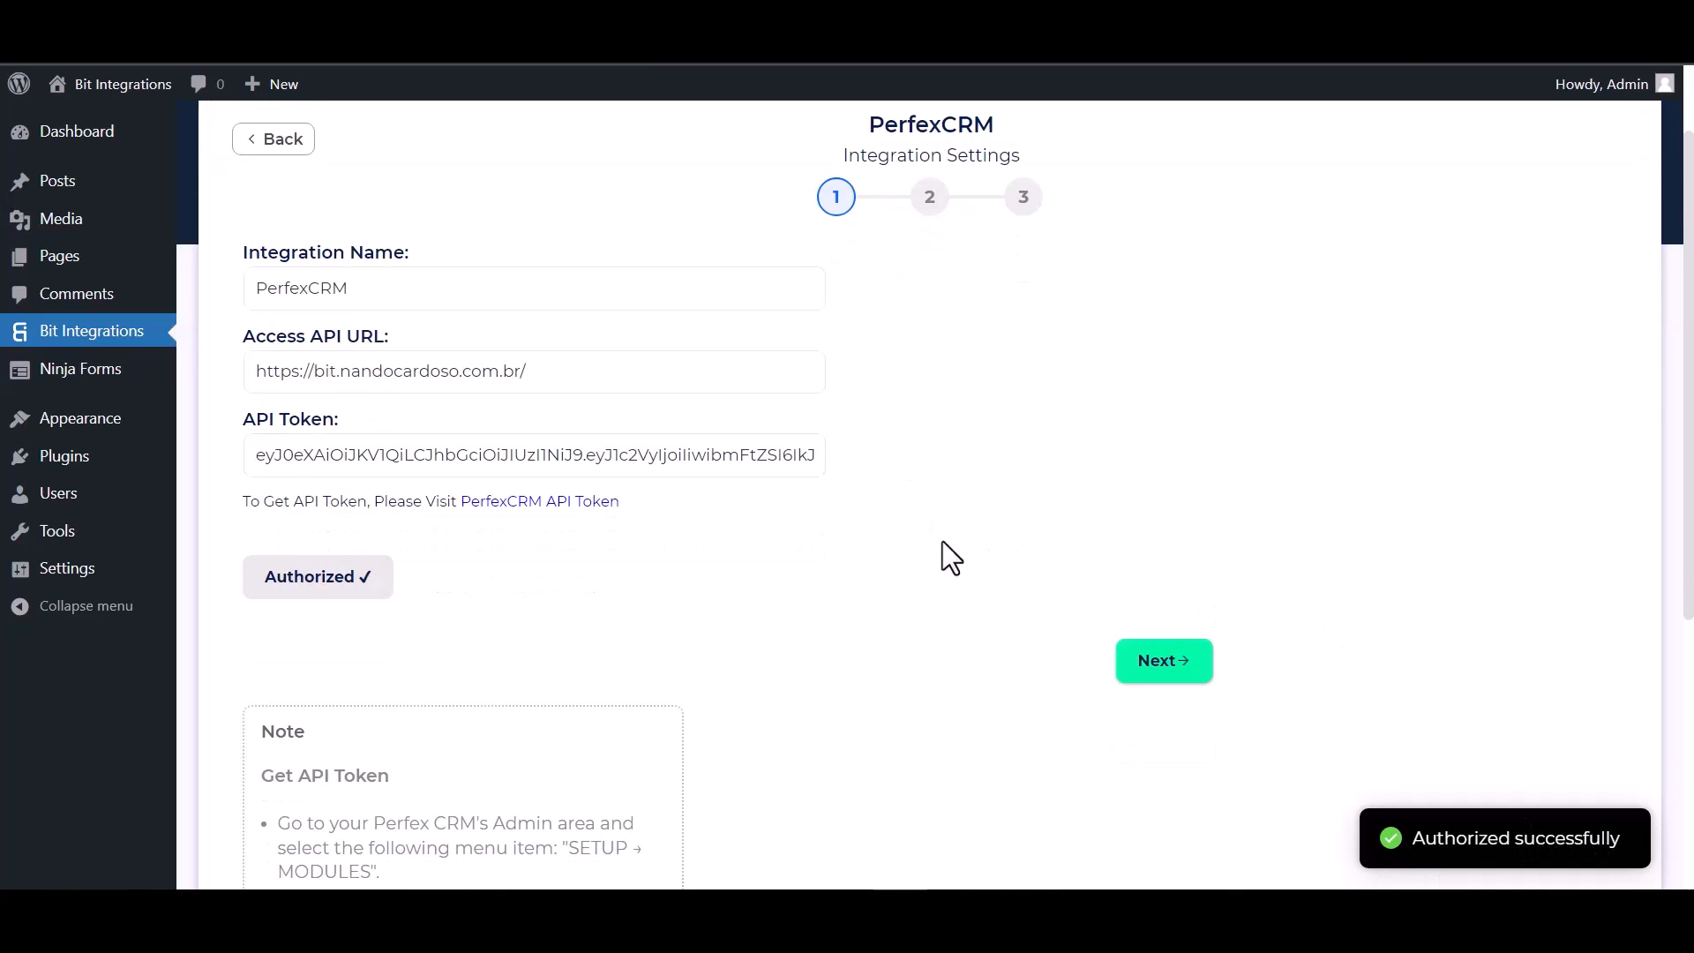
scroll(942, 560, up, 1)
click(1171, 772)
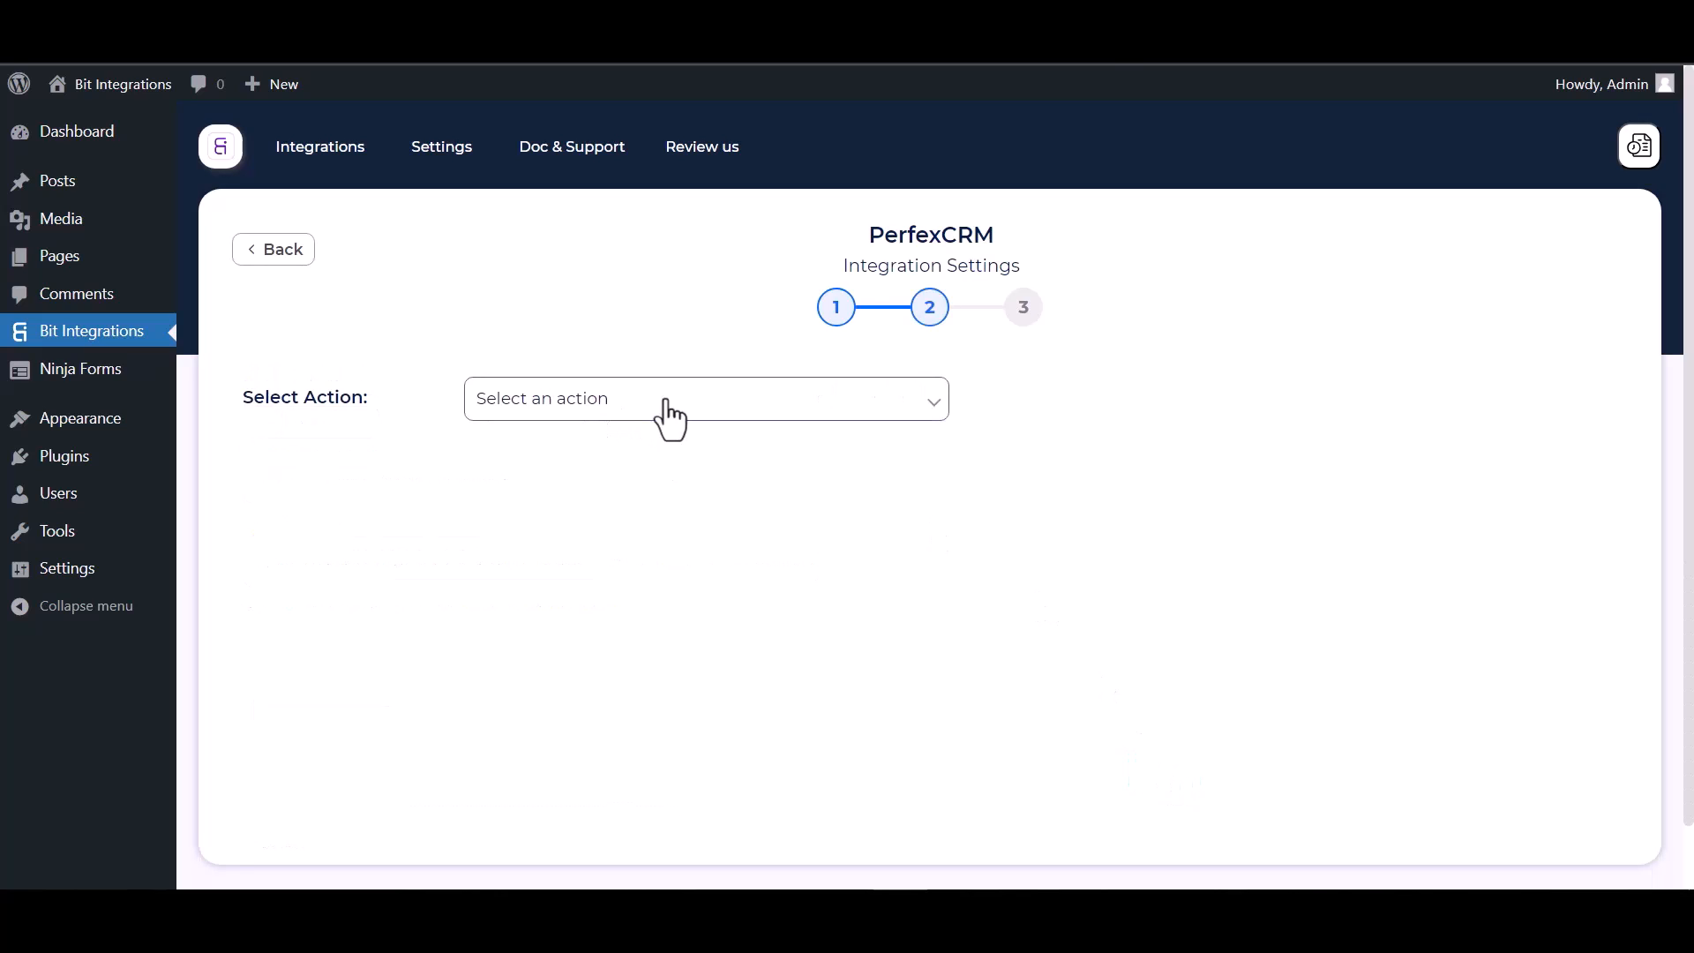
click(668, 413)
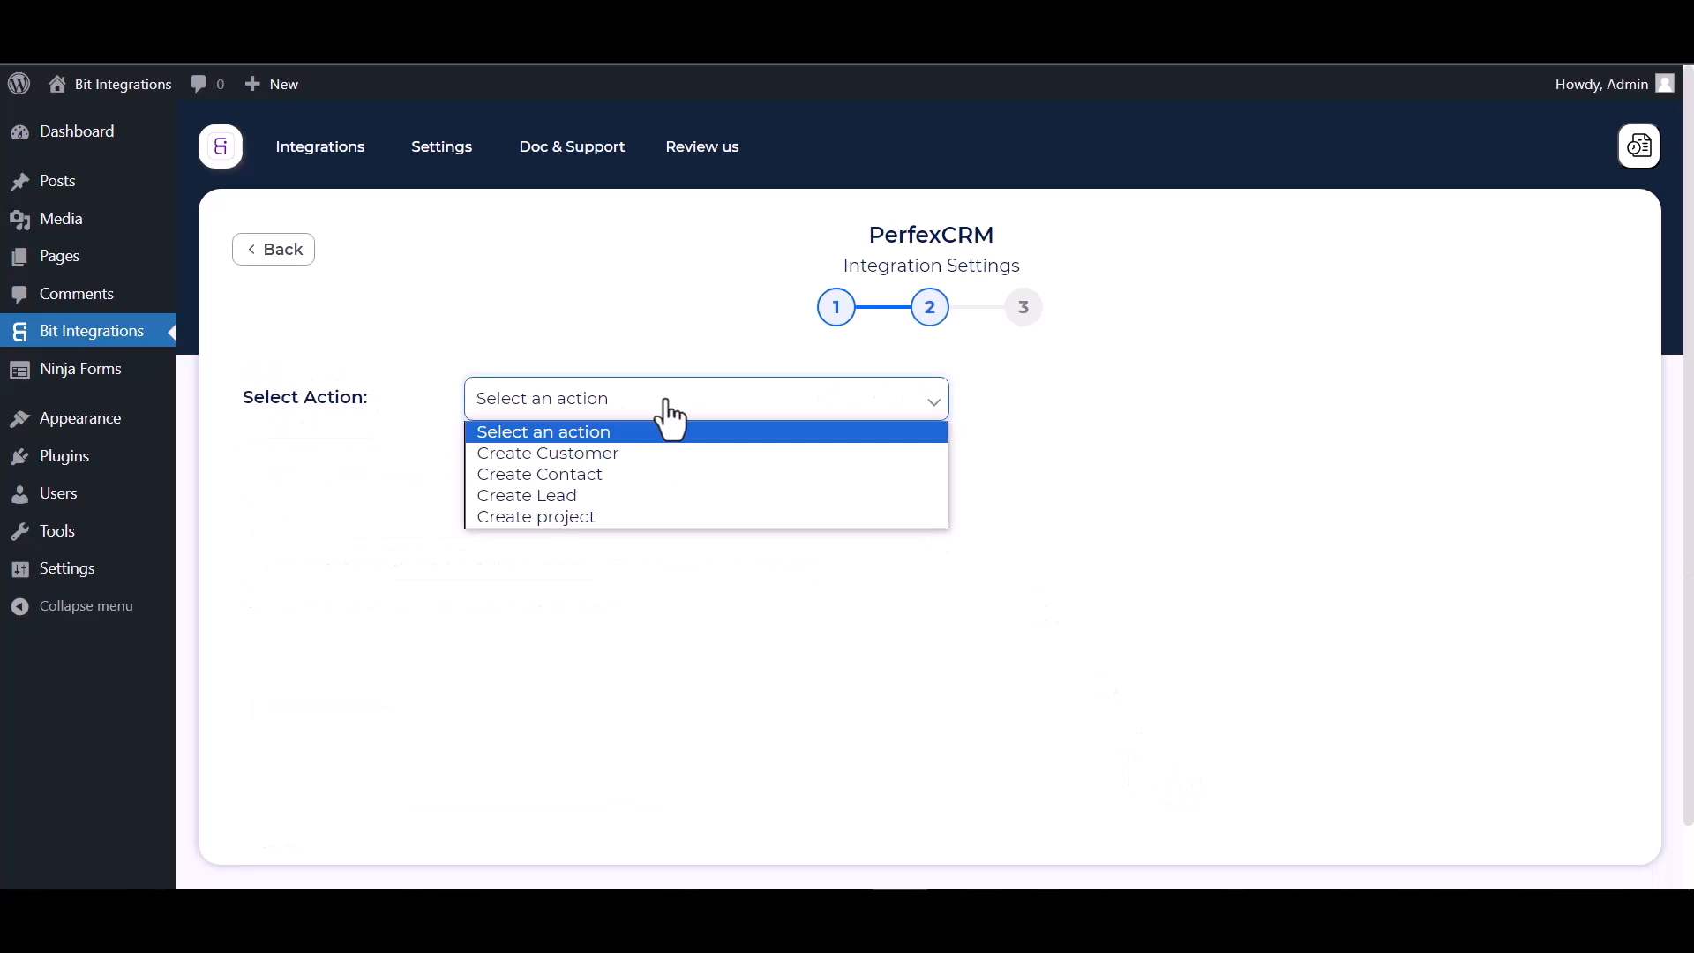
click(580, 481)
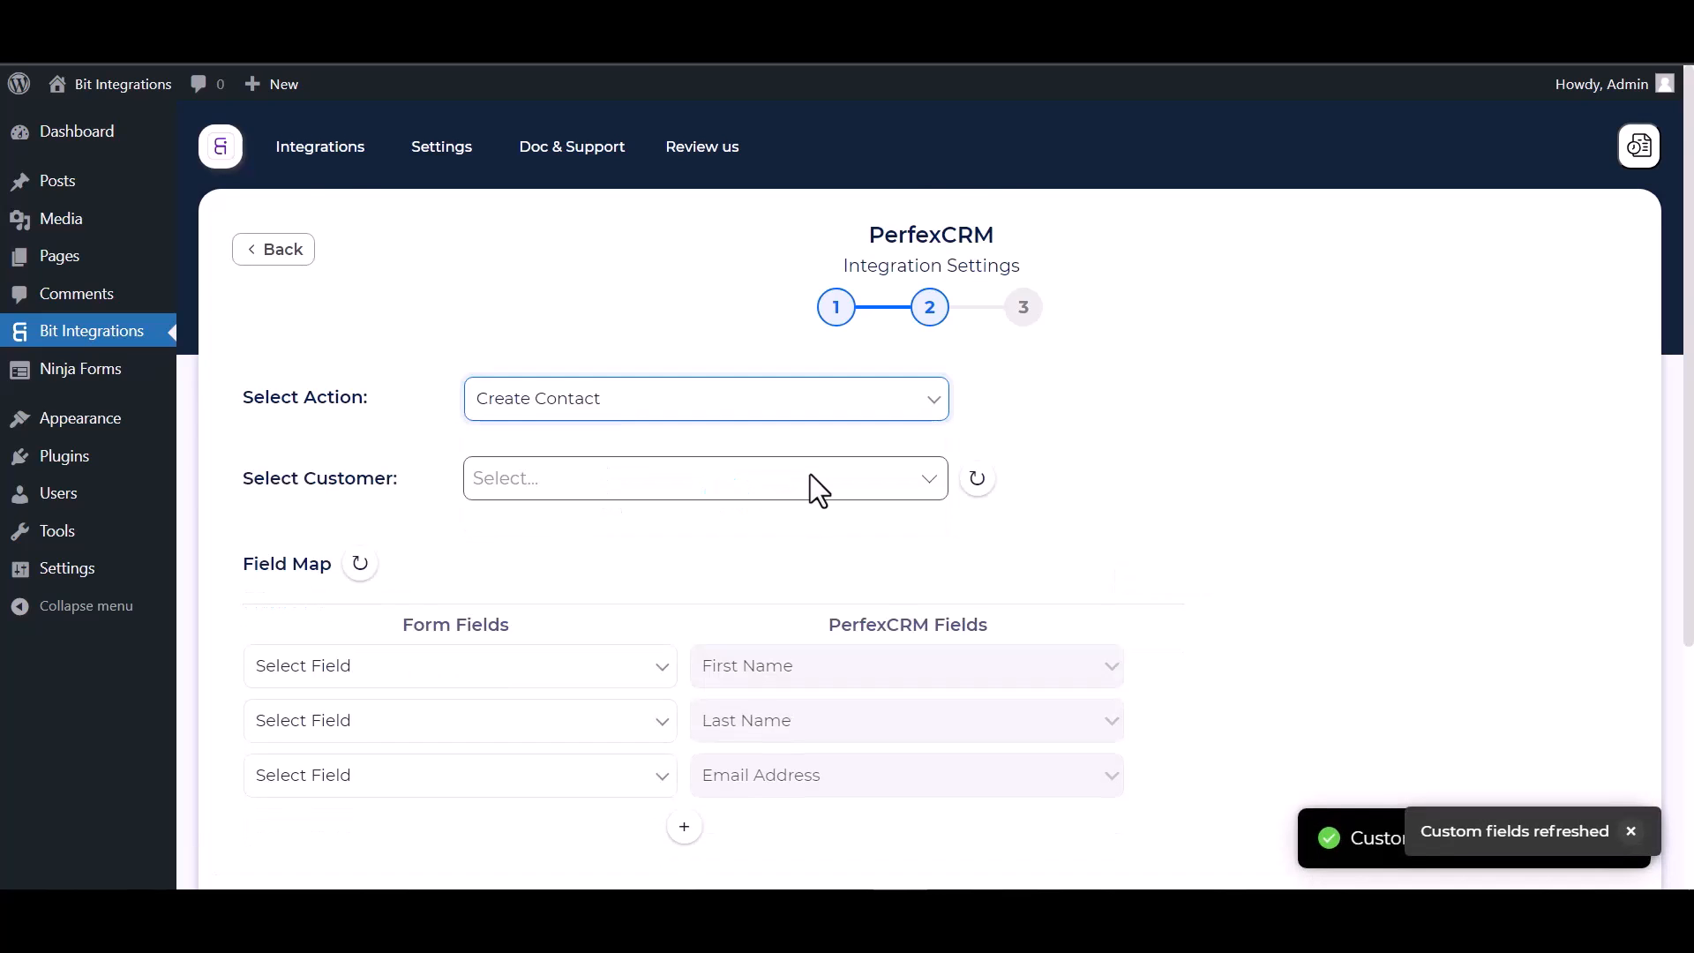
scroll(810, 474, down, 1)
click(569, 411)
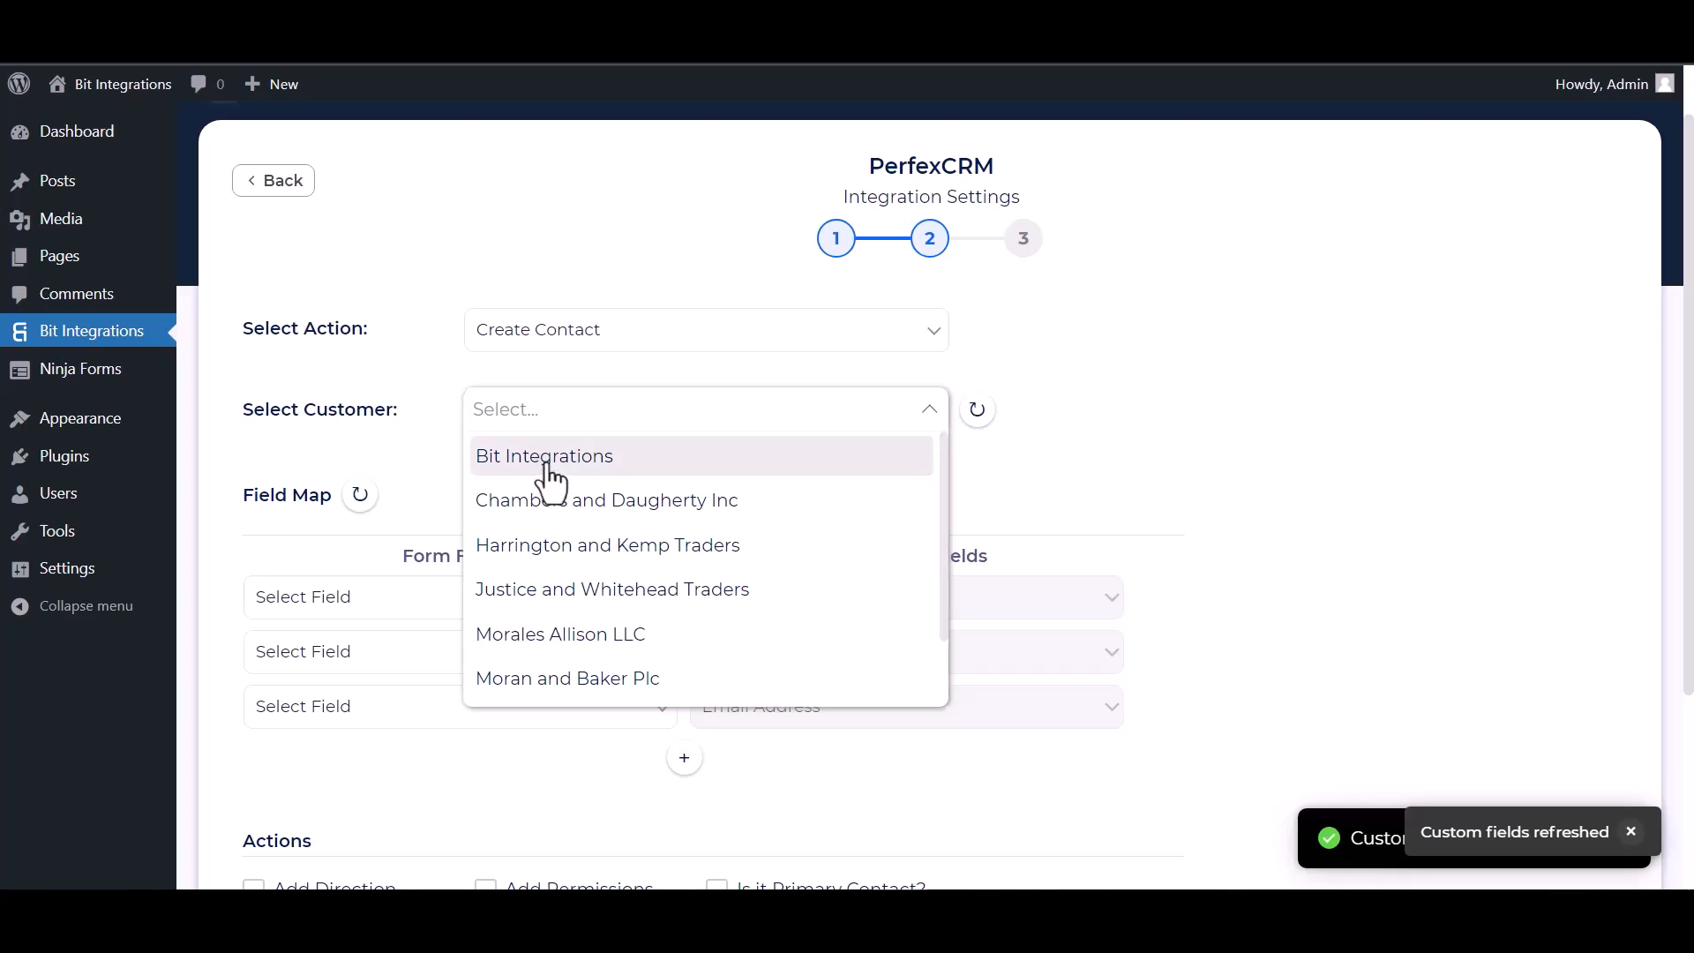
click(545, 457)
Map the First Name, Last Name and Email form fields to the First Name, Last Name and Email Address fields of PerfexCRM.
scroll(658, 432, down, 4)
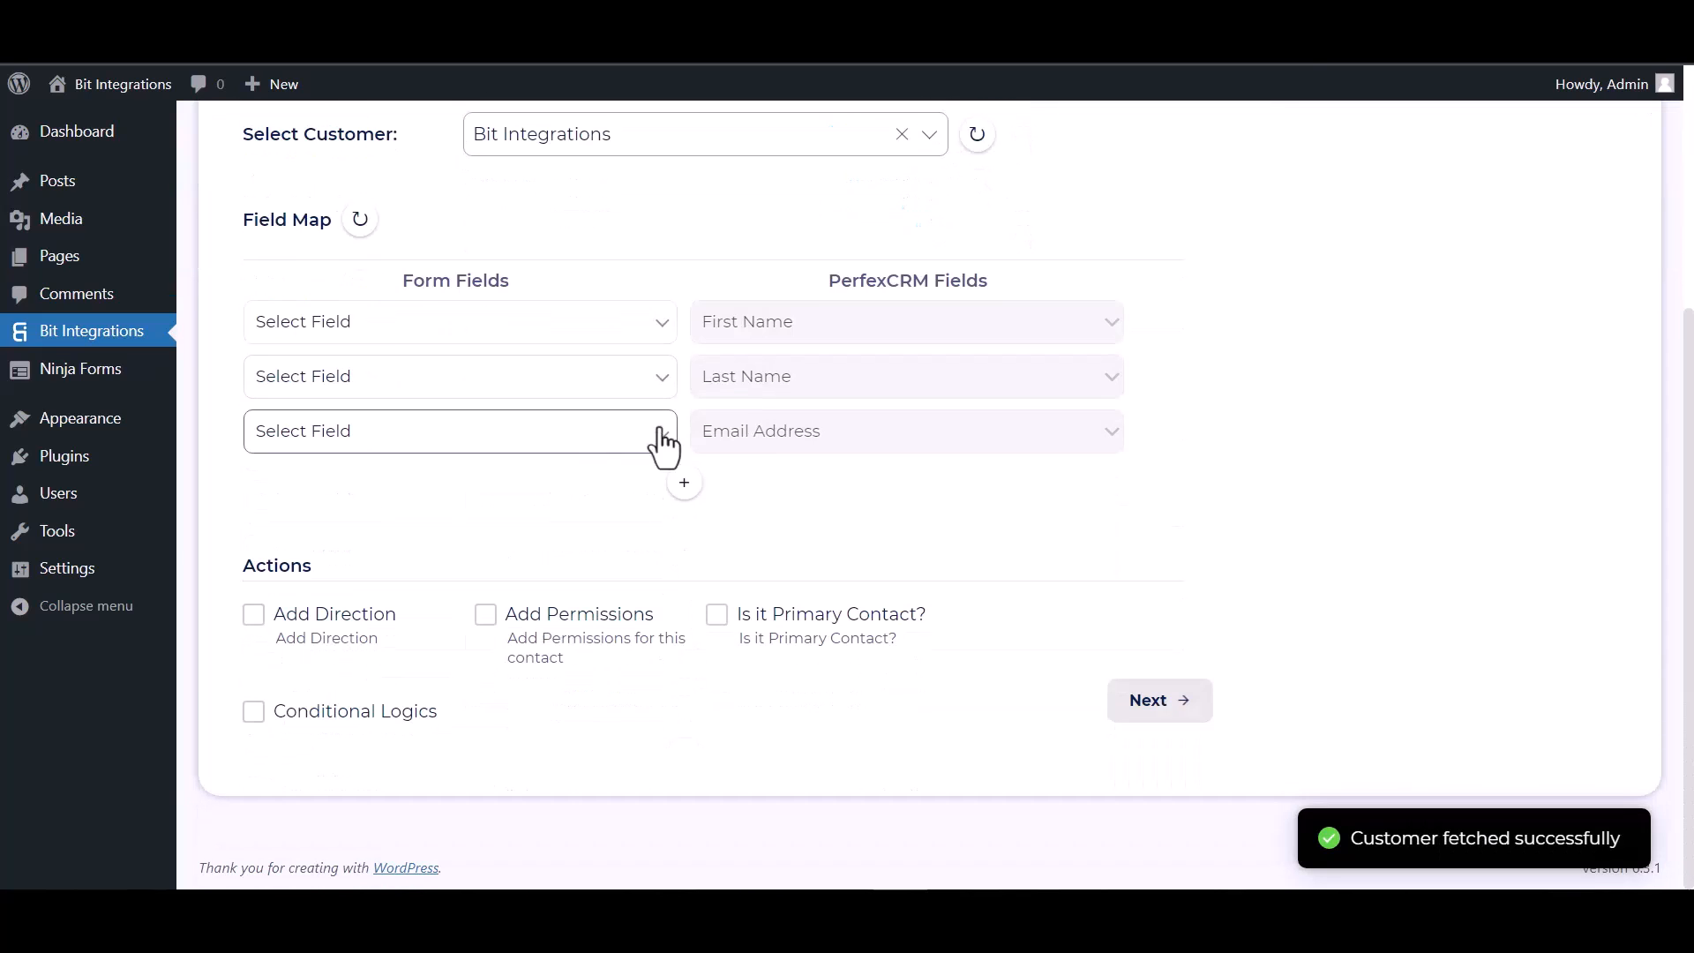
click(485, 333)
click(379, 399)
click(483, 394)
click(418, 469)
click(383, 441)
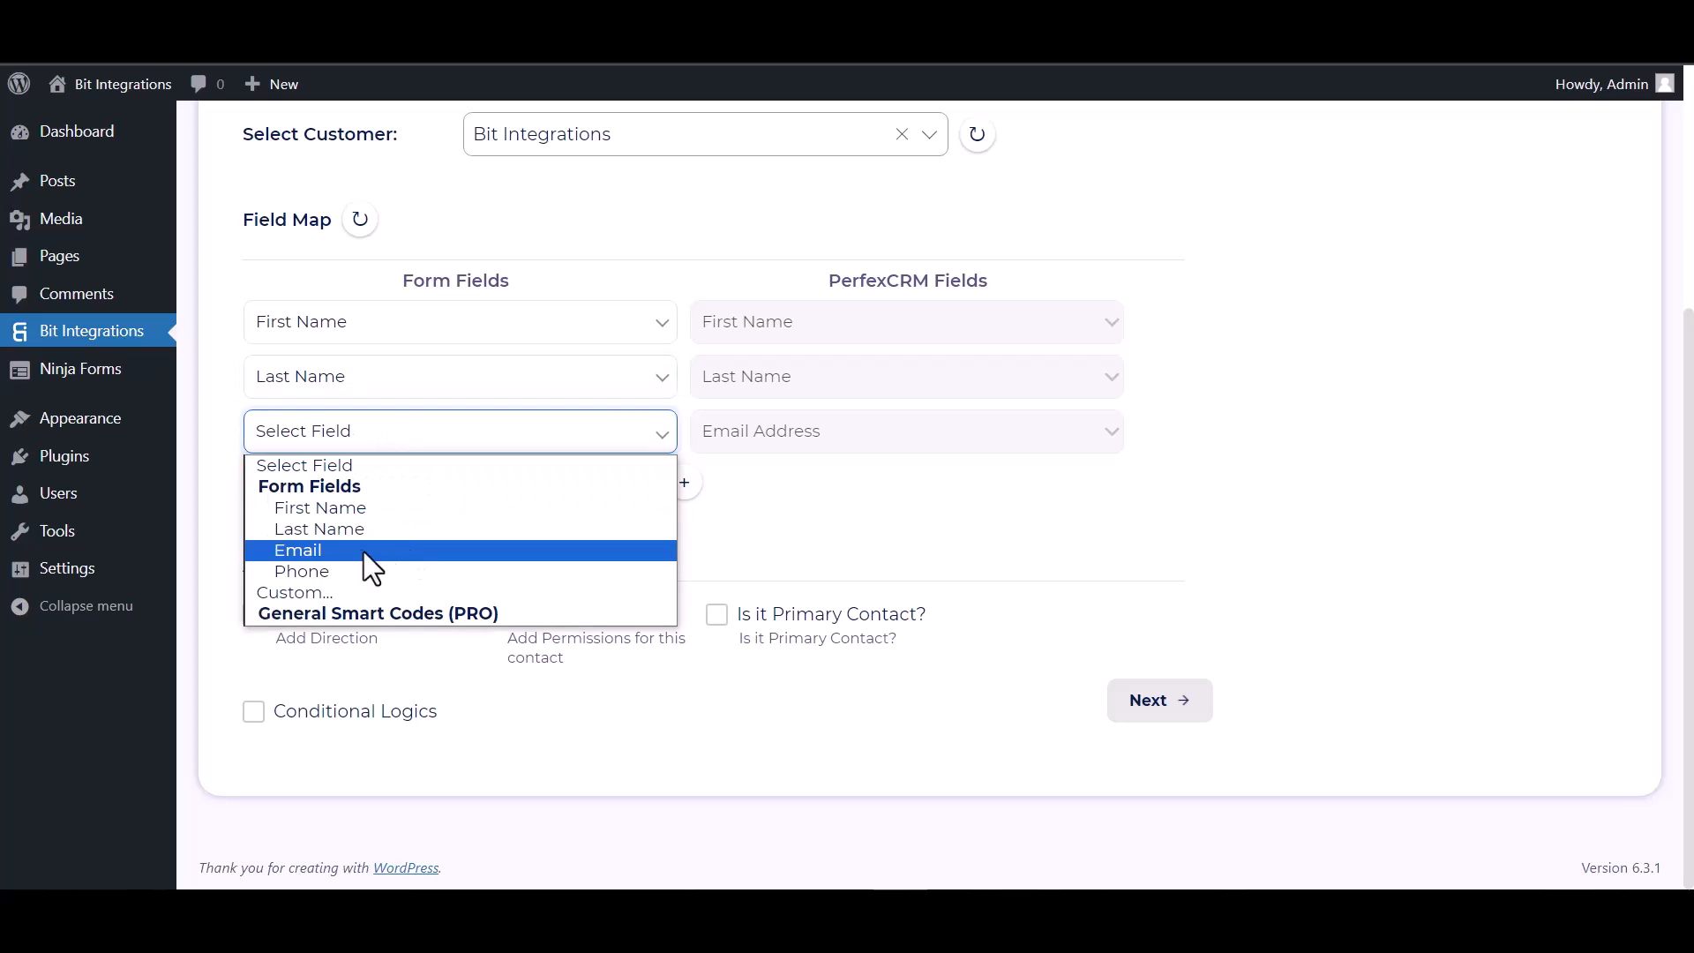
click(332, 549)
Add a fourth field mapping that links the Phone form field to the Phone Number field of PerfexCRM.
click(686, 484)
click(744, 493)
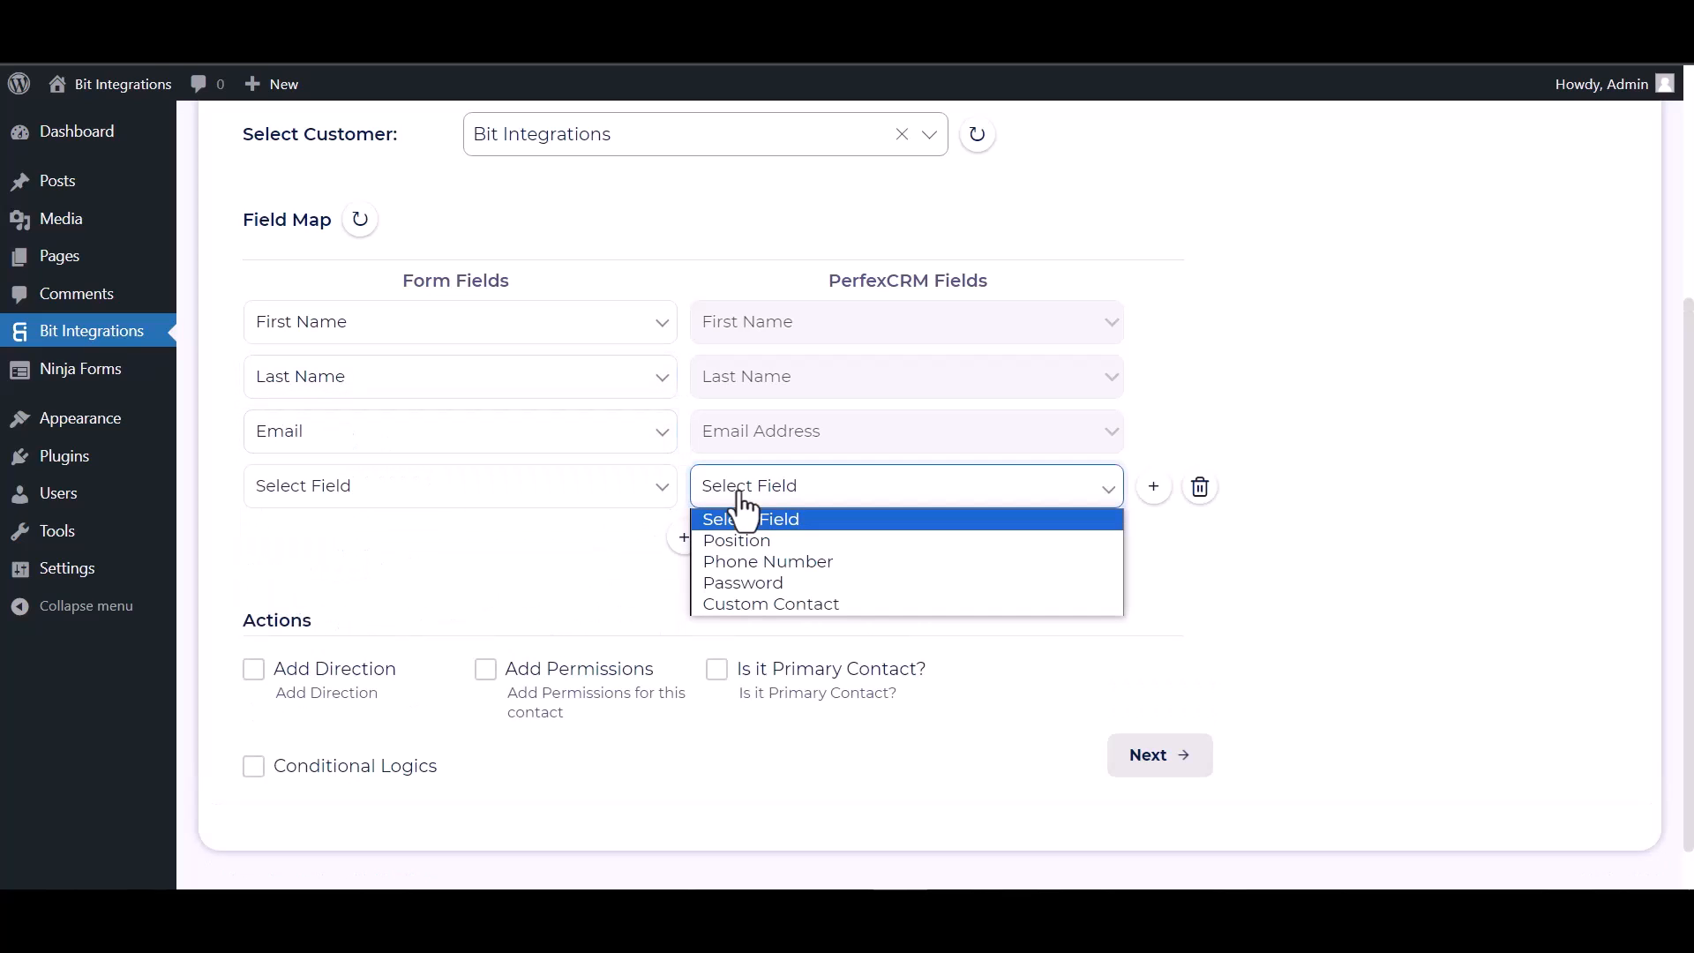
click(733, 560)
click(525, 492)
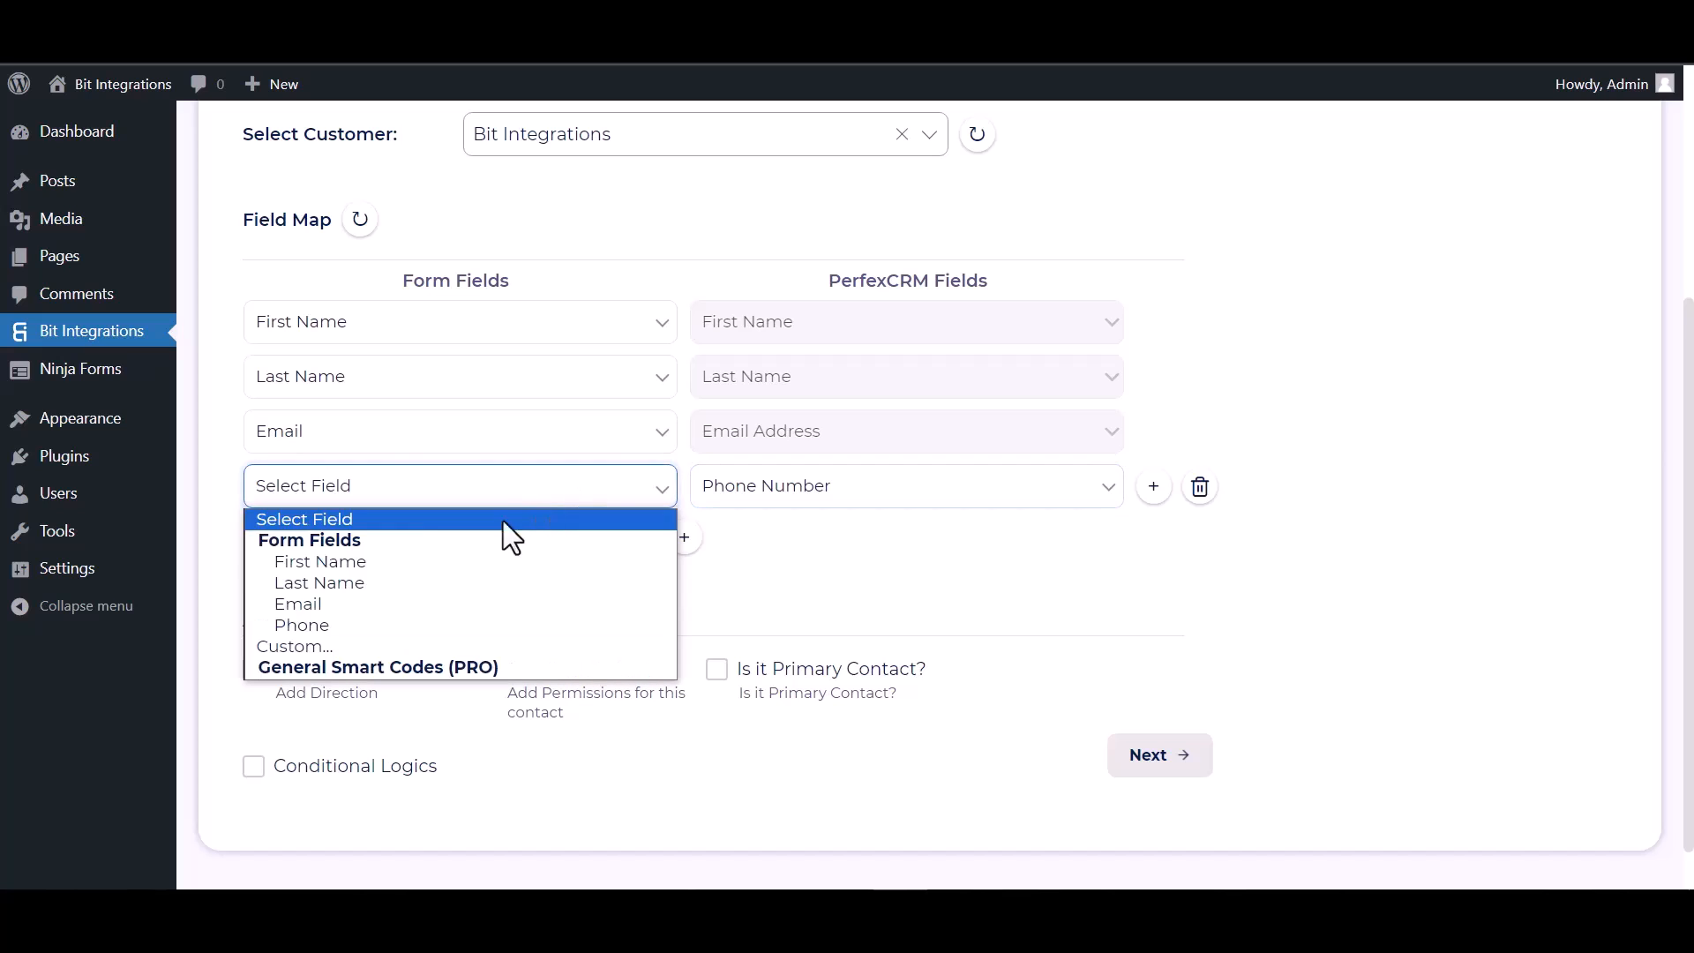
click(332, 623)
scroll(689, 494, down, 1)
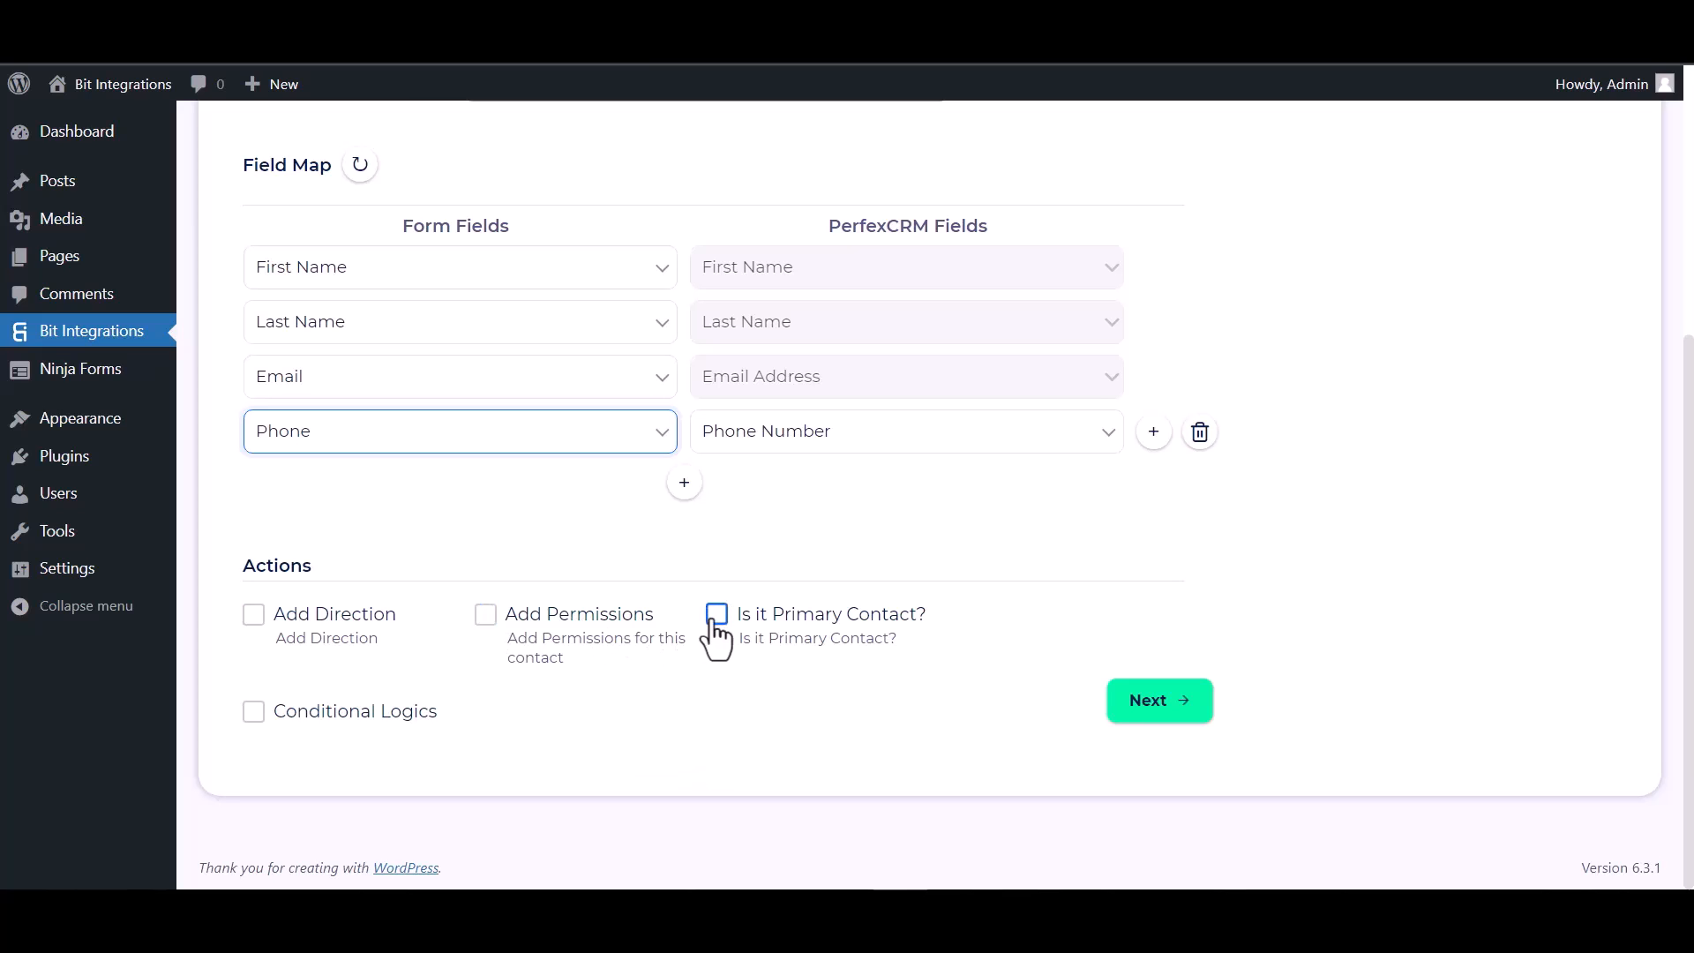
click(254, 711)
scroll(326, 670, down, 1)
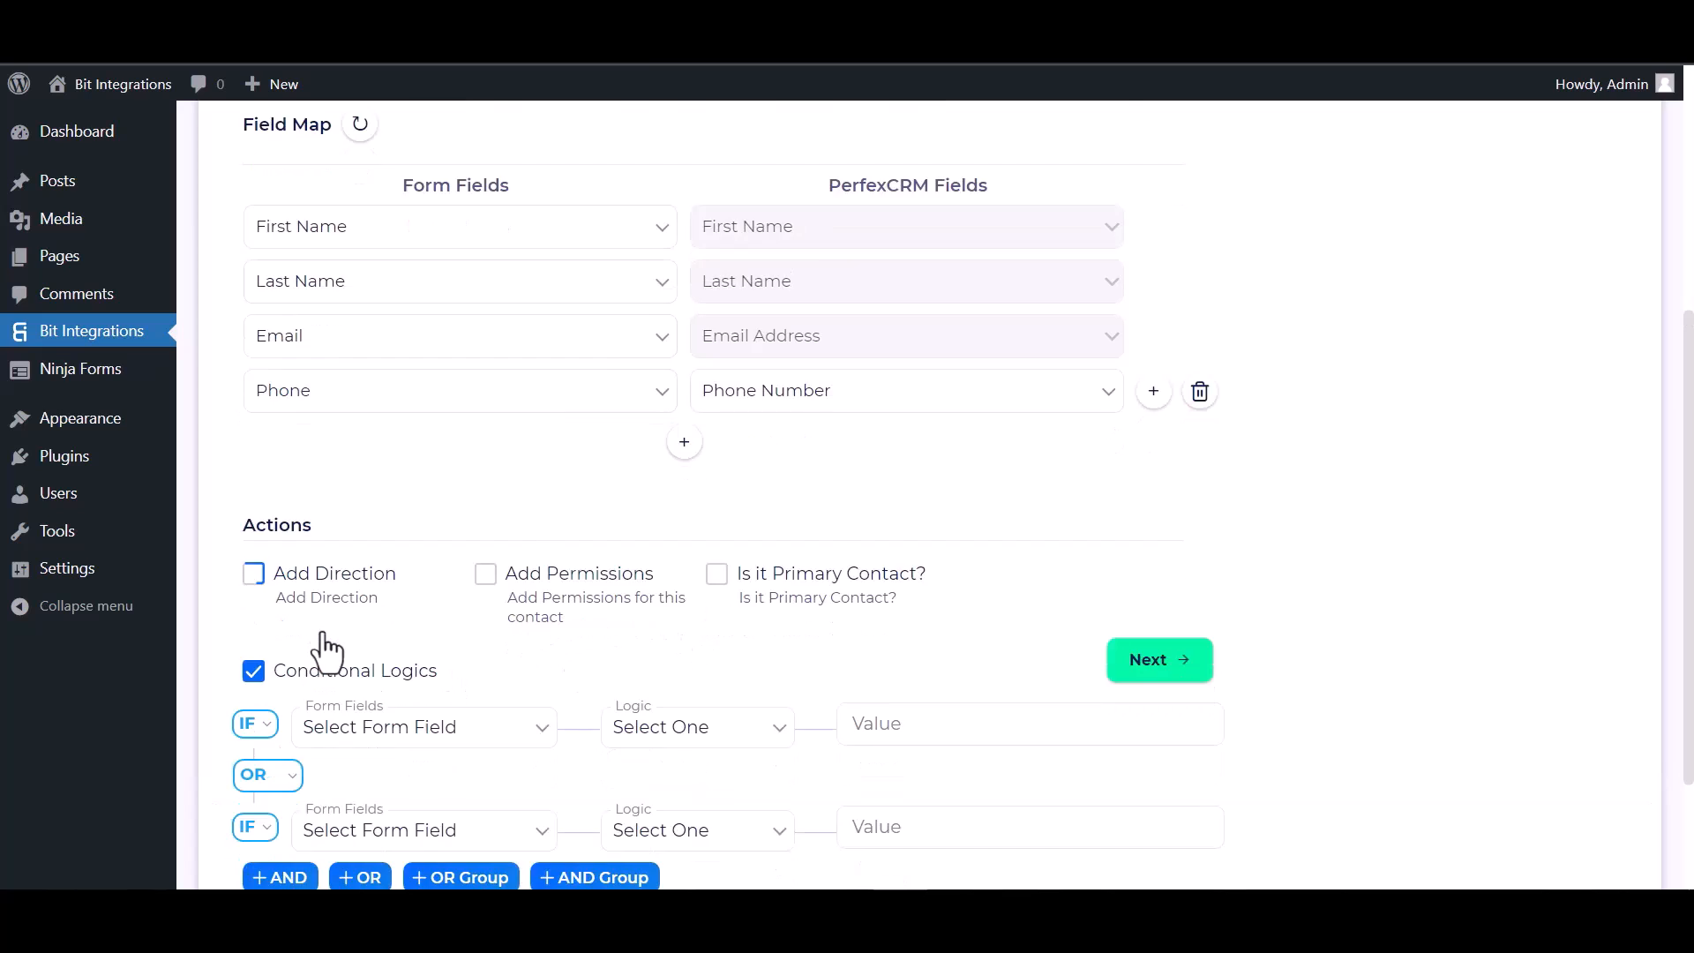
scroll(326, 653, down, 3)
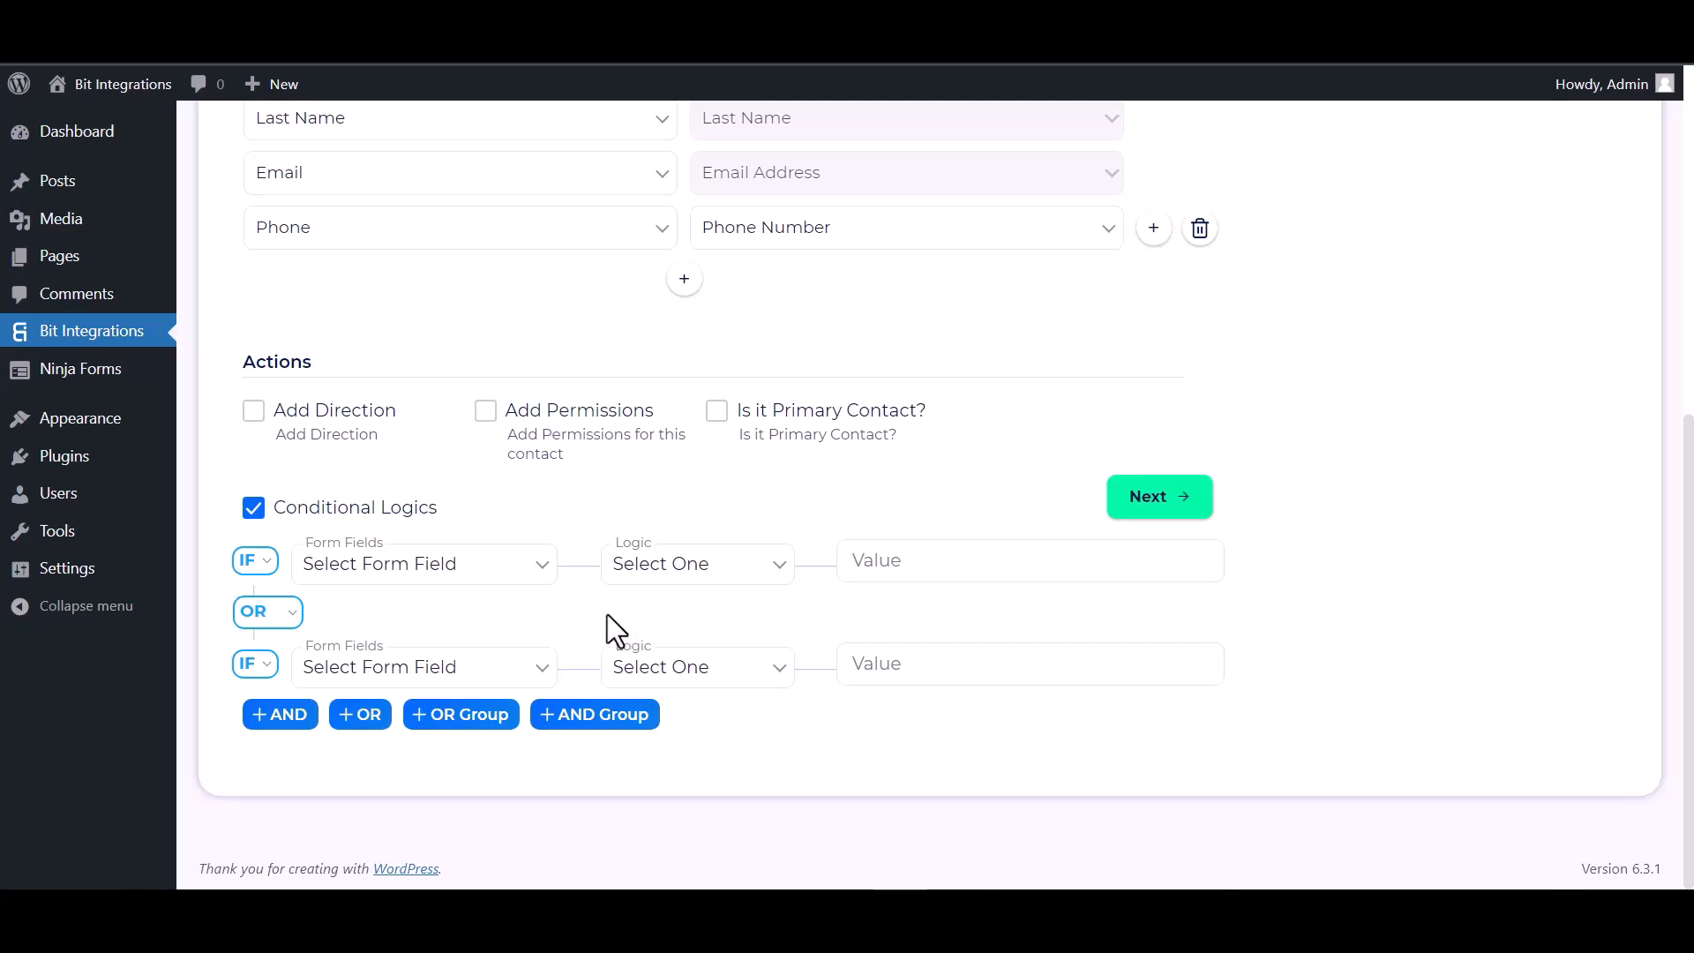
click(258, 512)
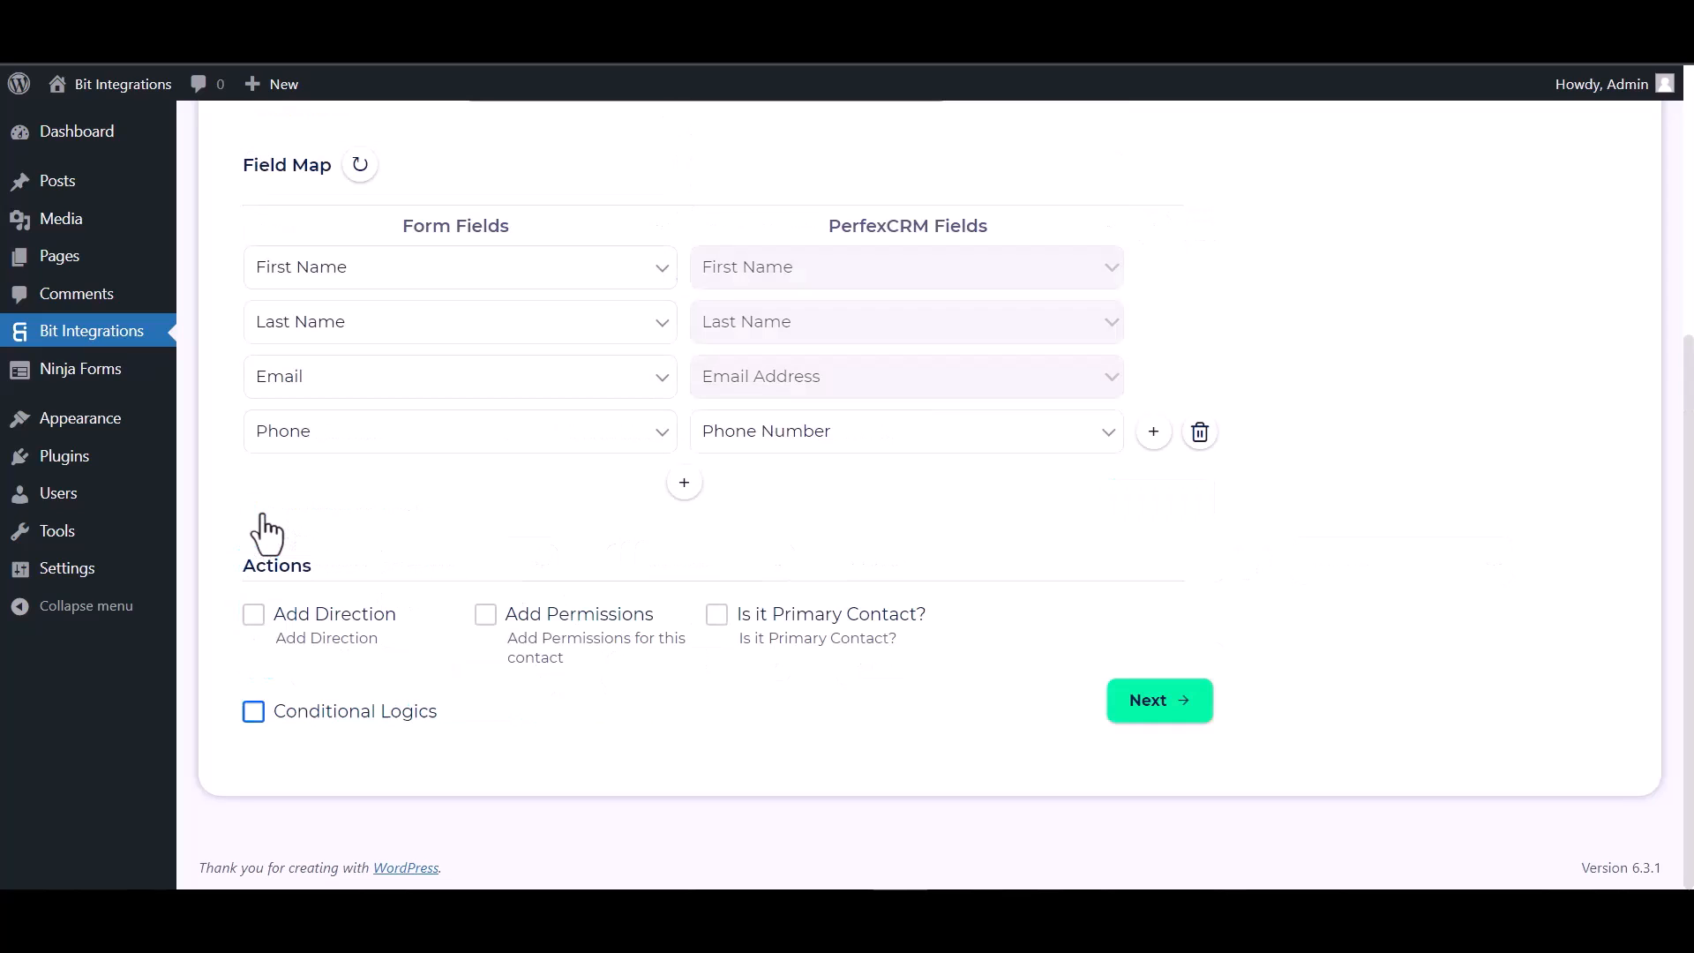
Continue to the third settings stage, then finish and save the integration.
click(1176, 703)
click(930, 416)
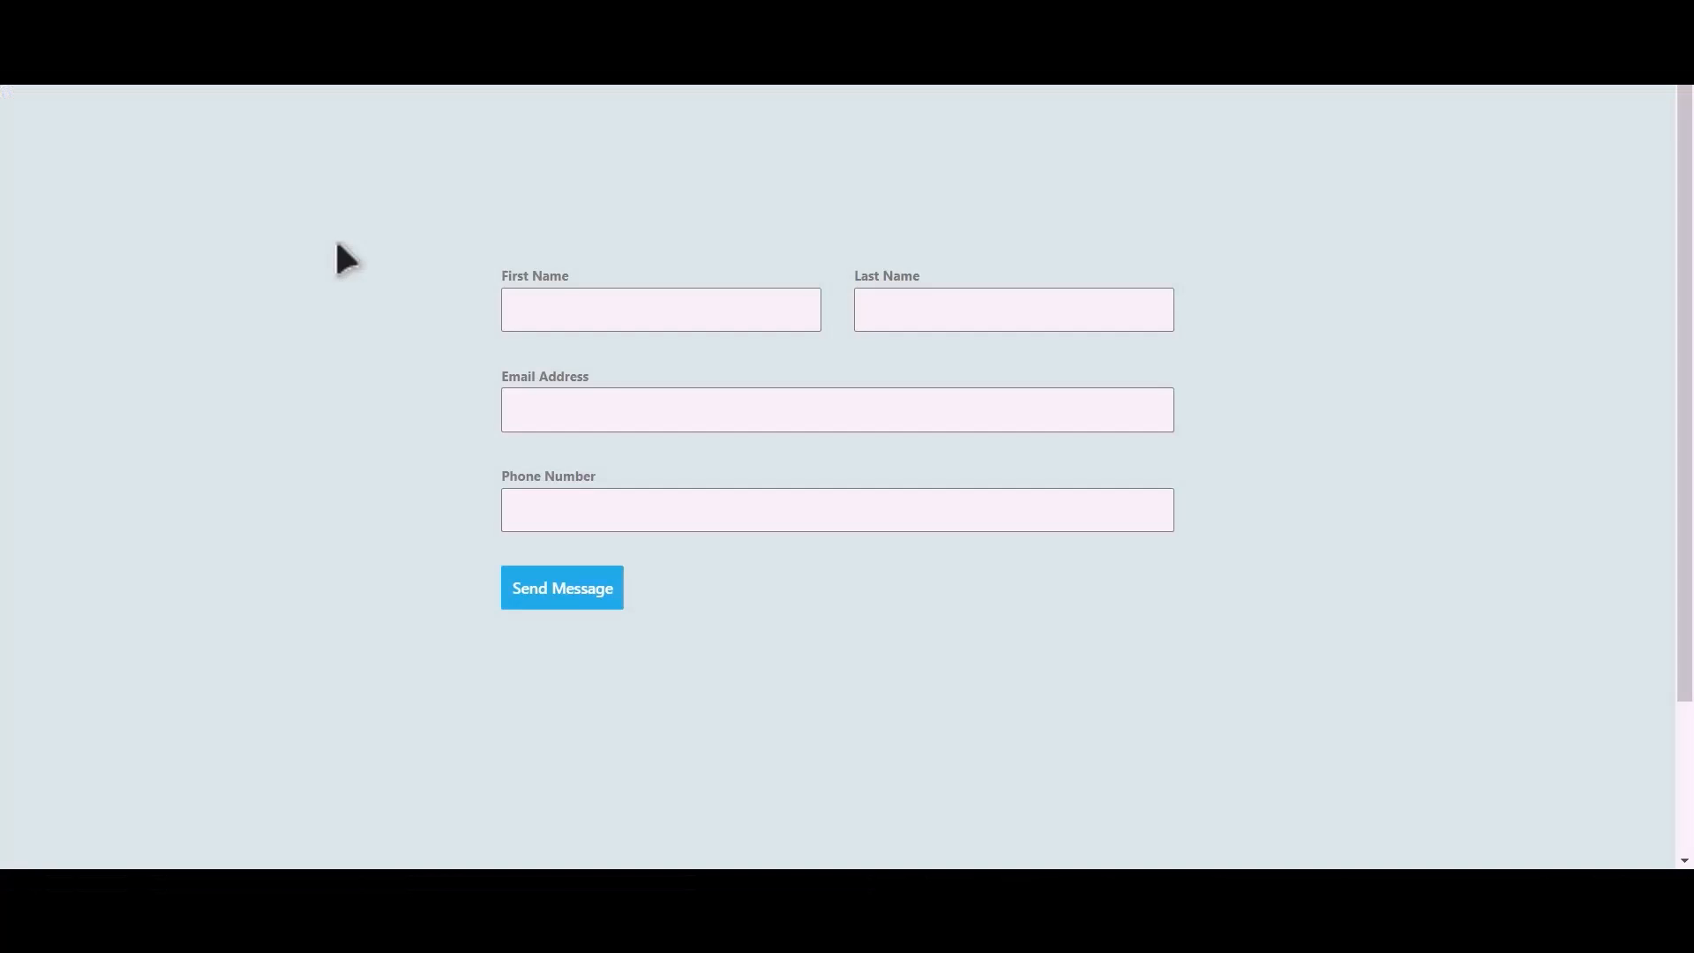
Fill in the website form with first name Bit, last name Integrations, the contact's e-mail and phone number, and submit it.
click(687, 315)
text(Integra)
text(tions)
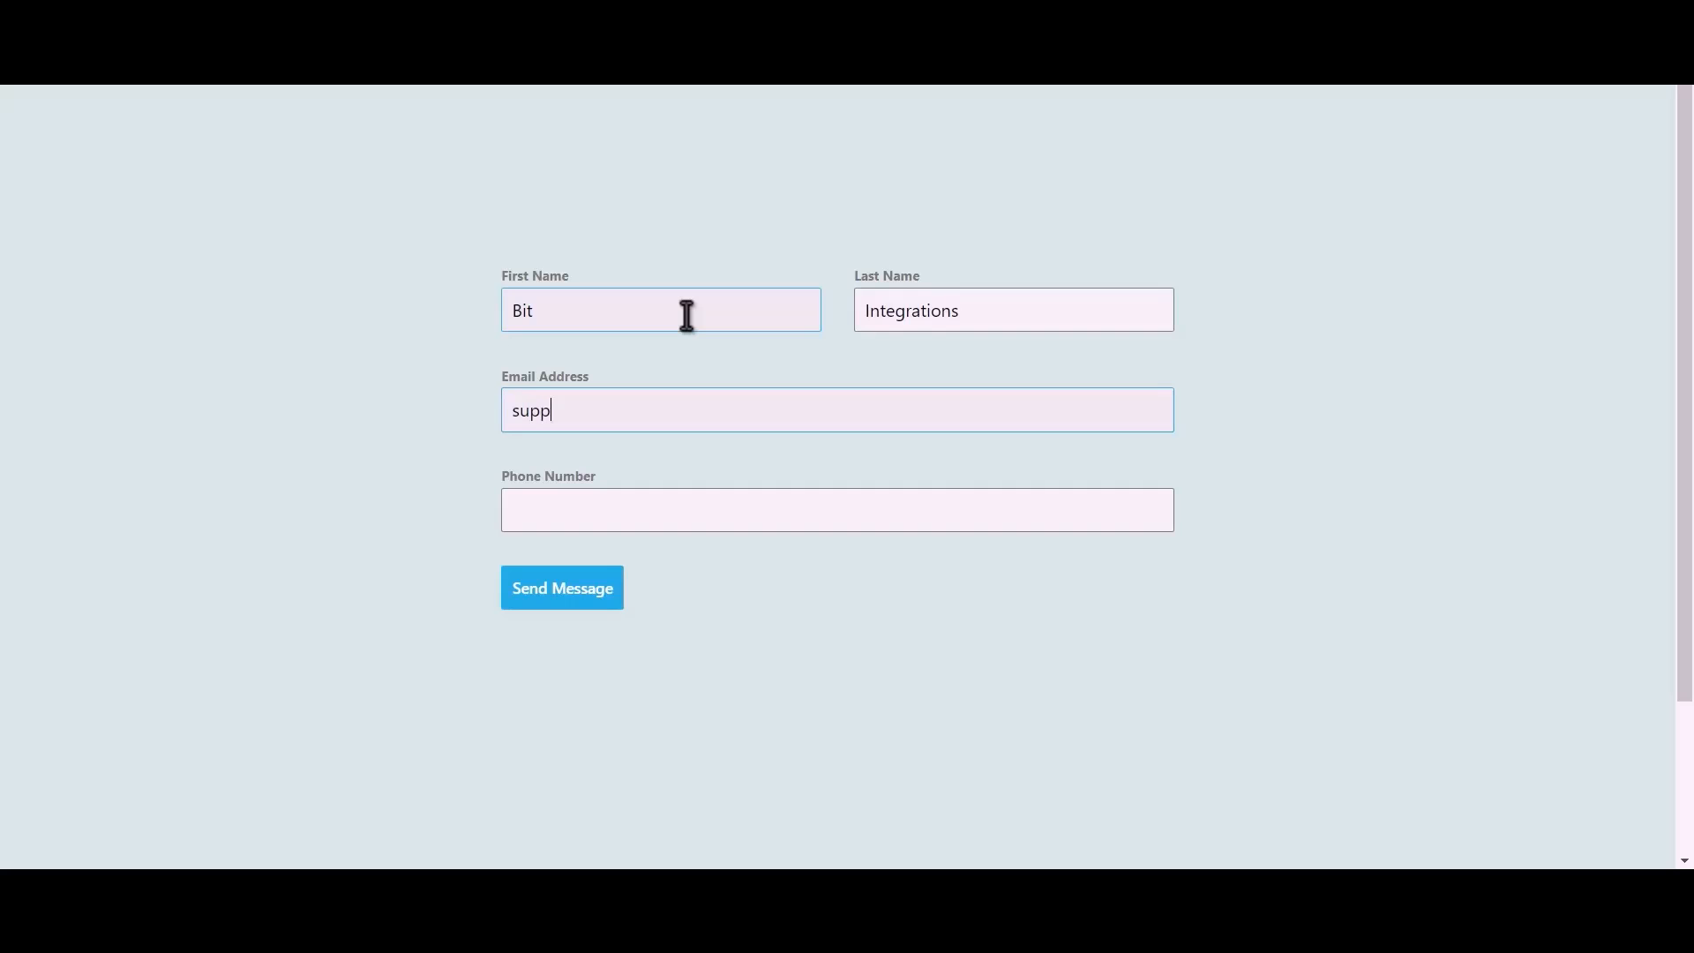
text(444555666)
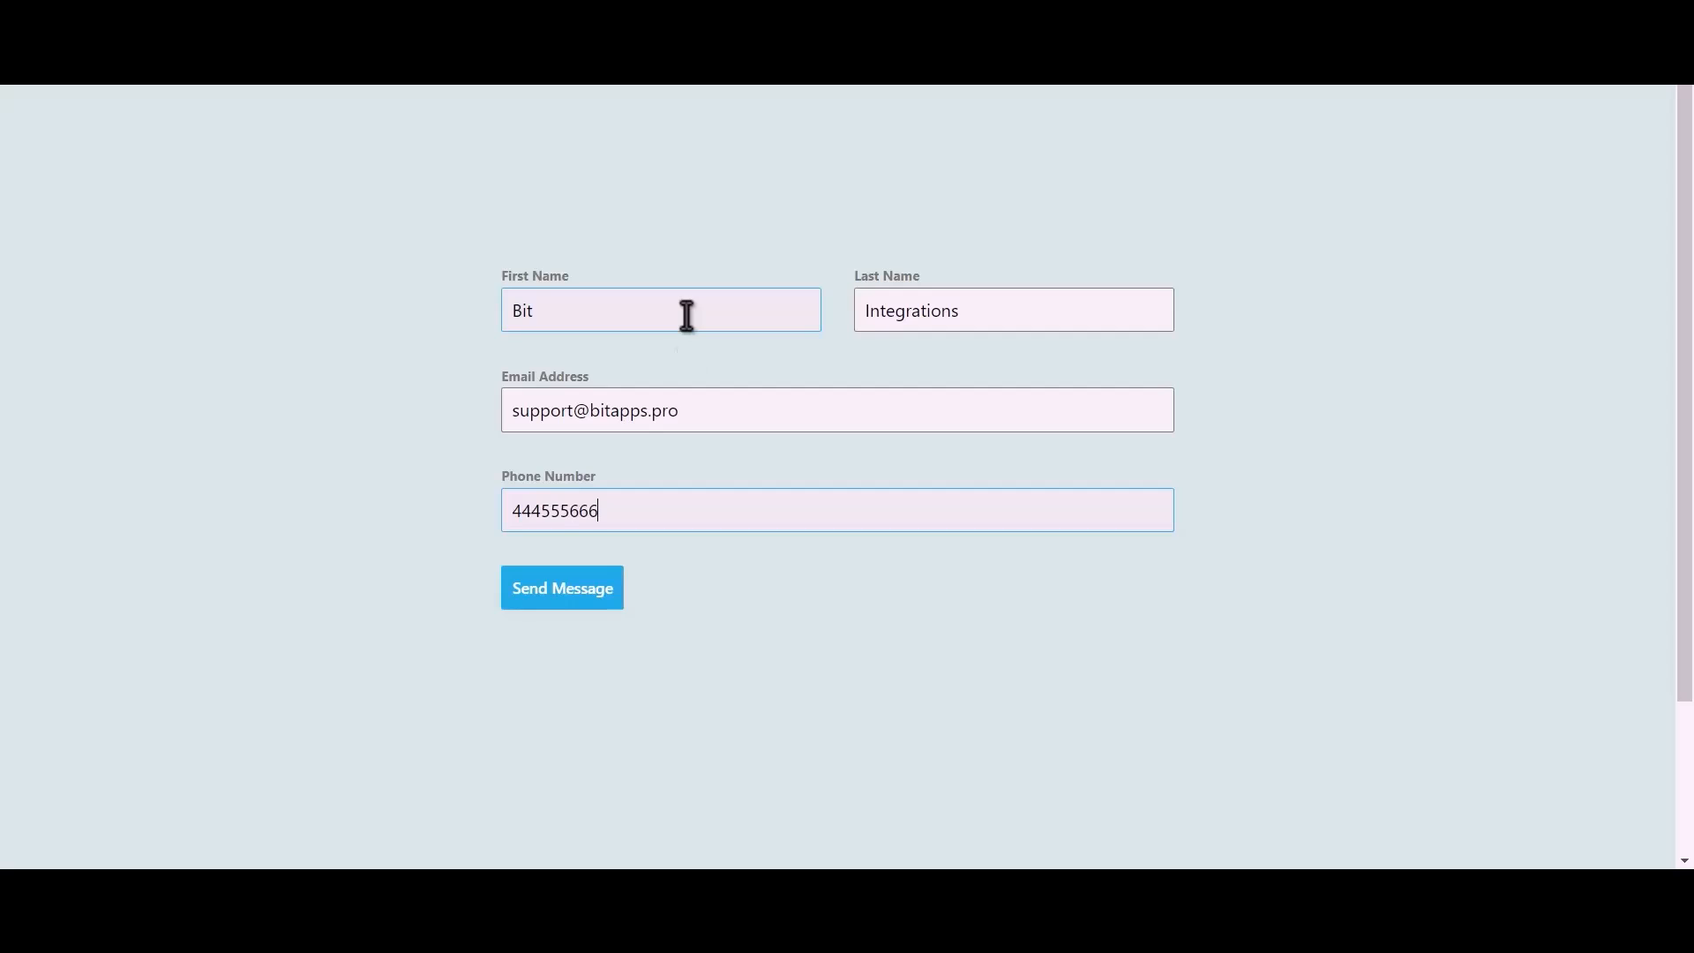
click(585, 602)
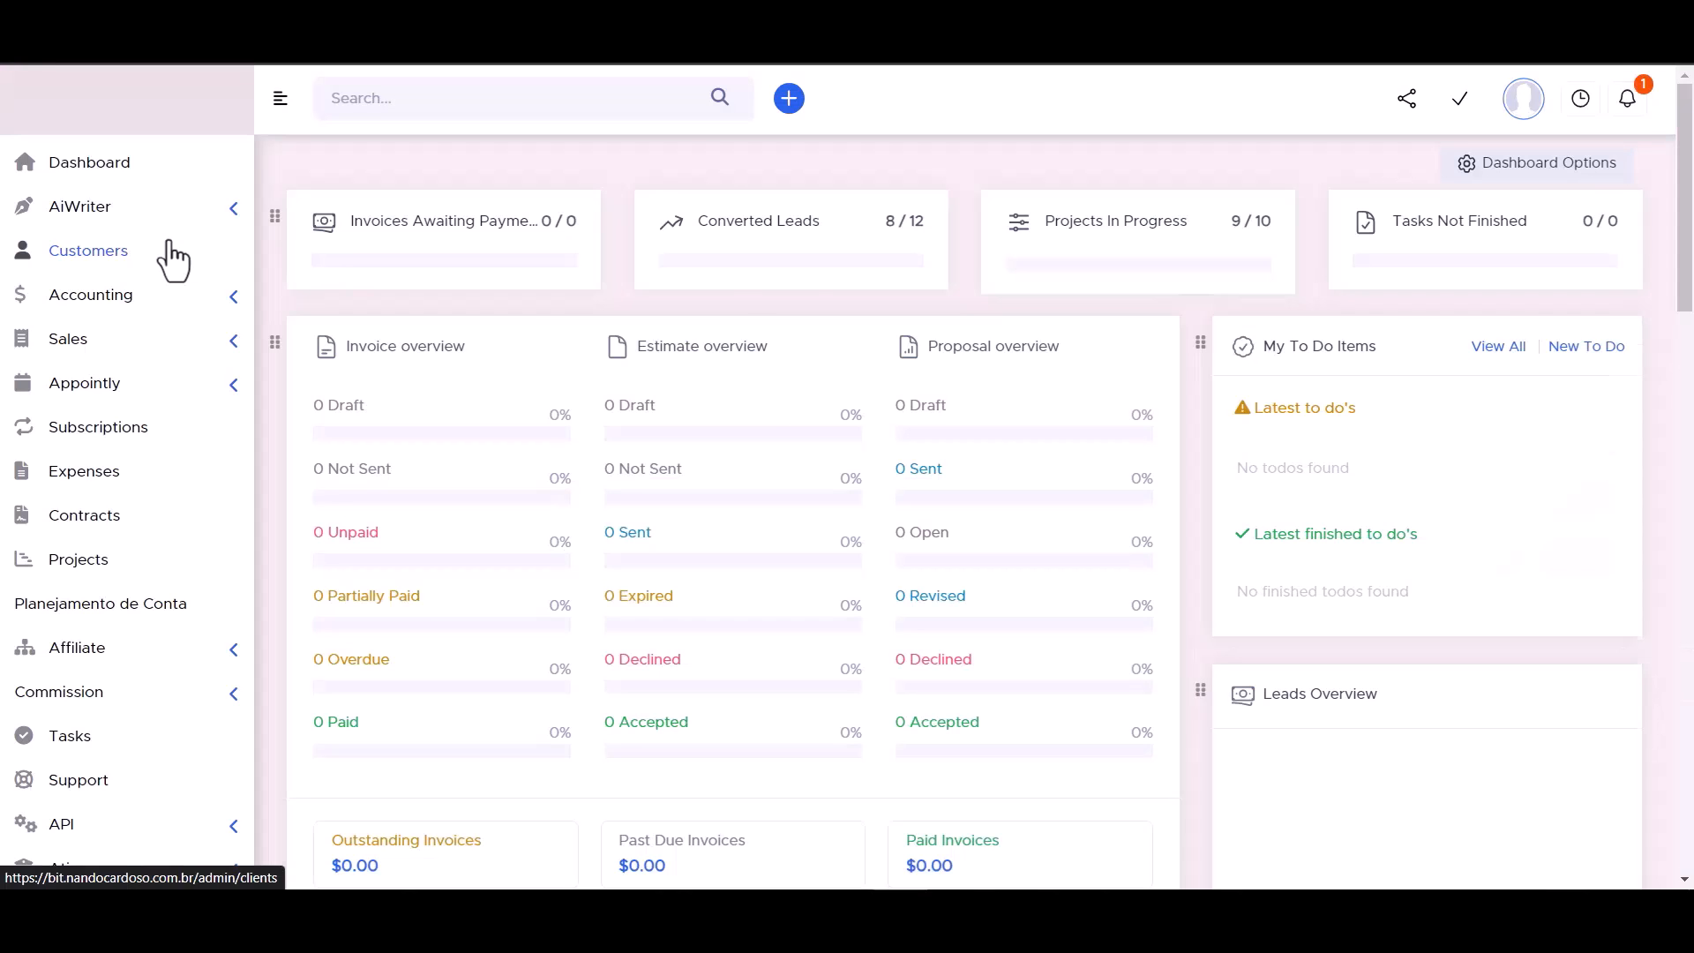
In PerfexCRM, open the contacts of the Bit Integrations customer and examine the details of the contact submitted through the form.
click(99, 249)
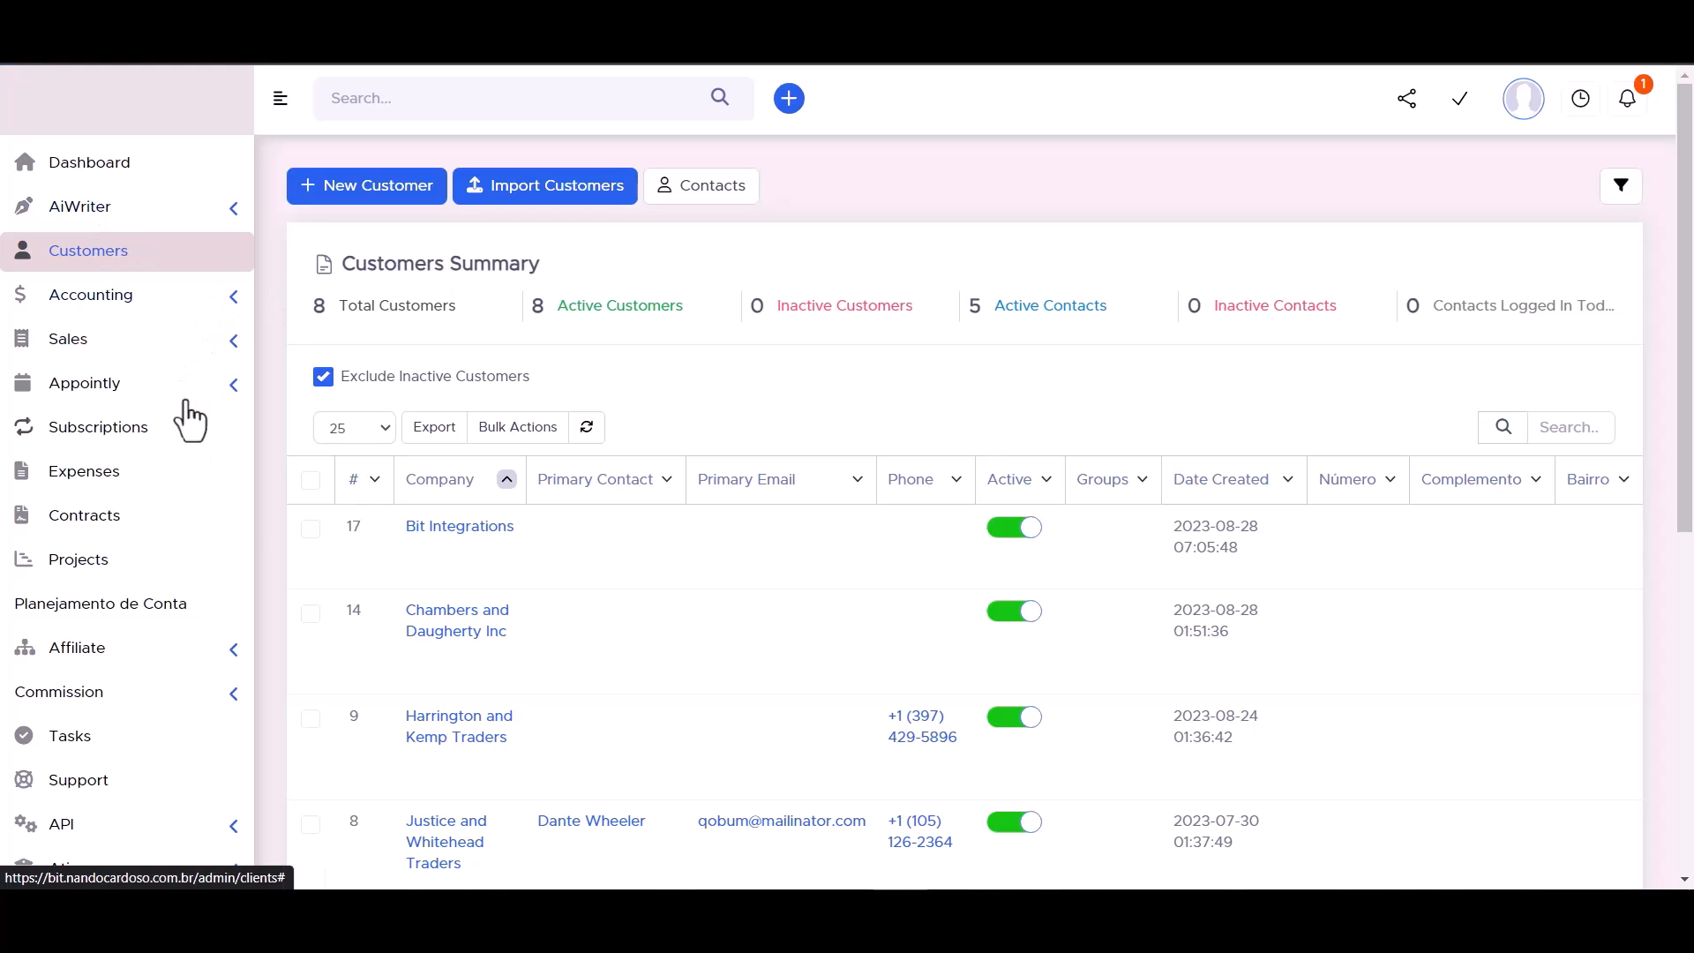
mouse_move(437, 538)
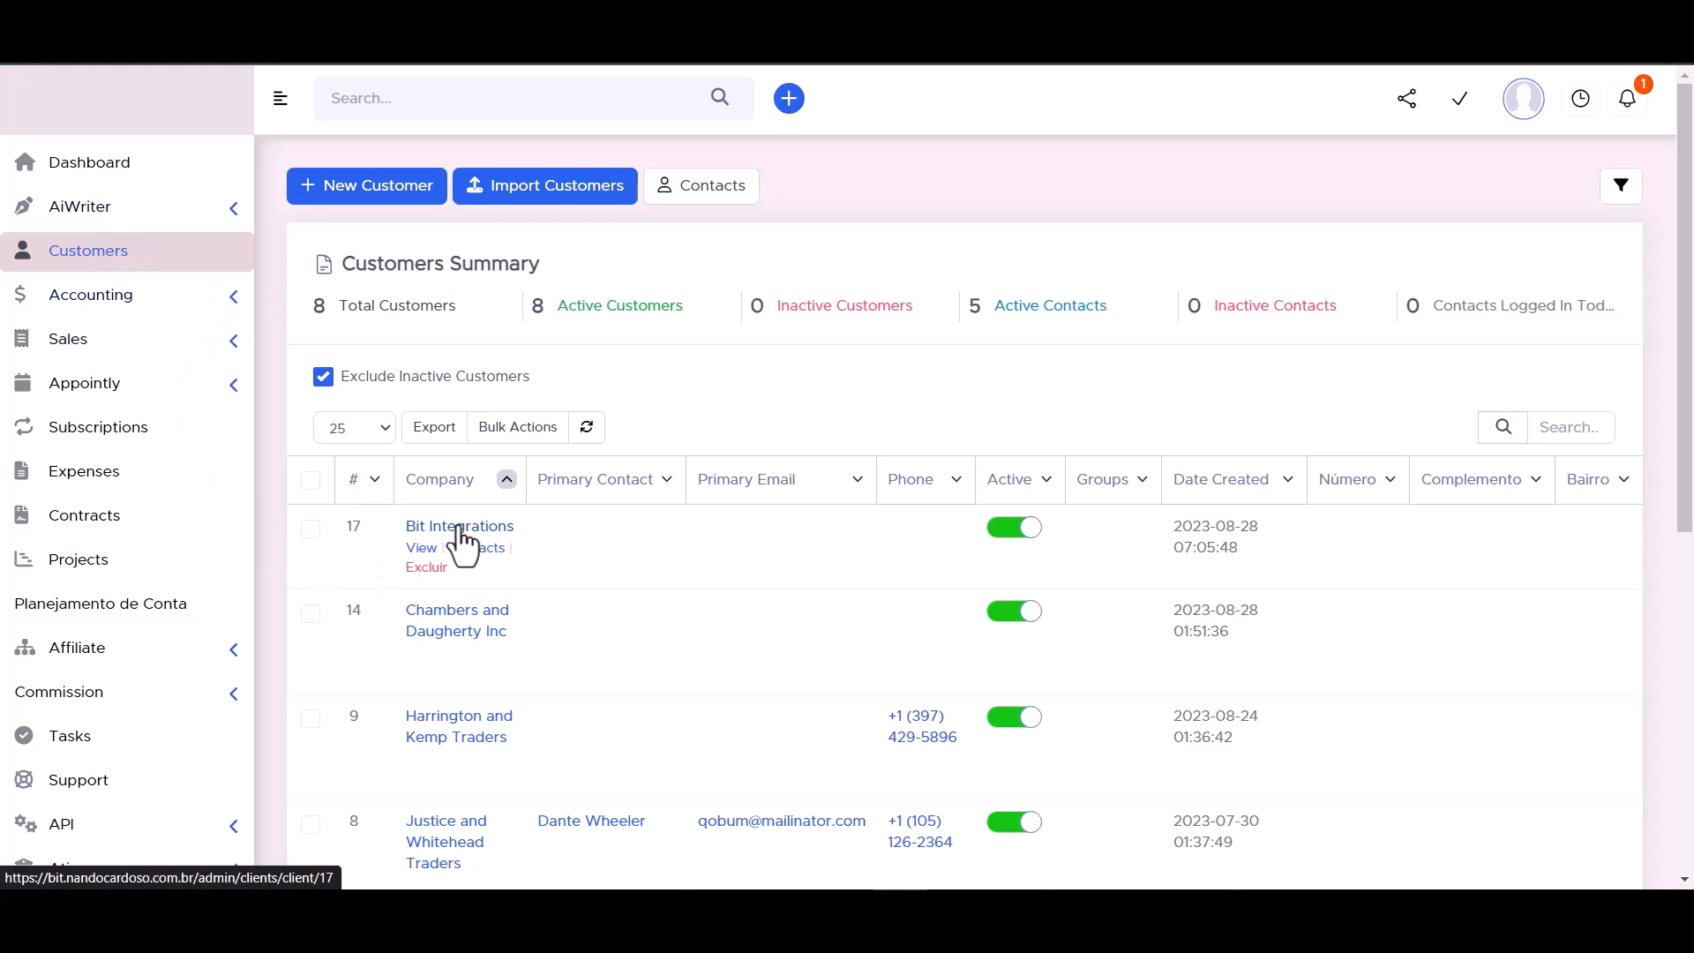
click(460, 529)
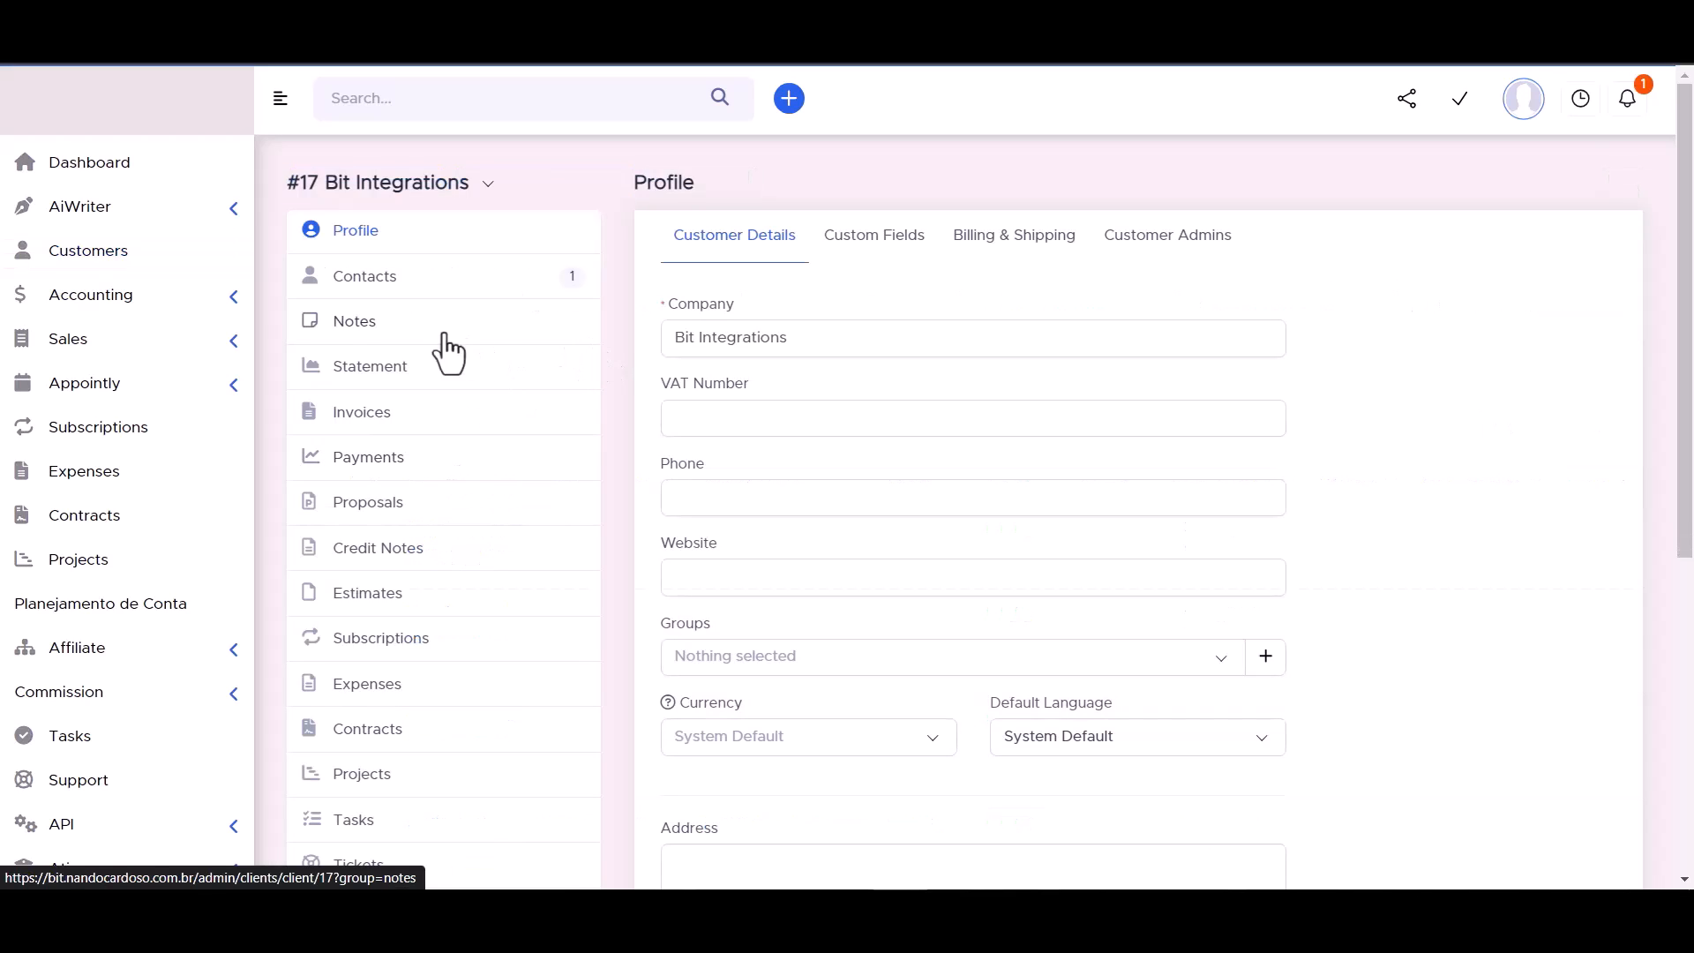
click(364, 281)
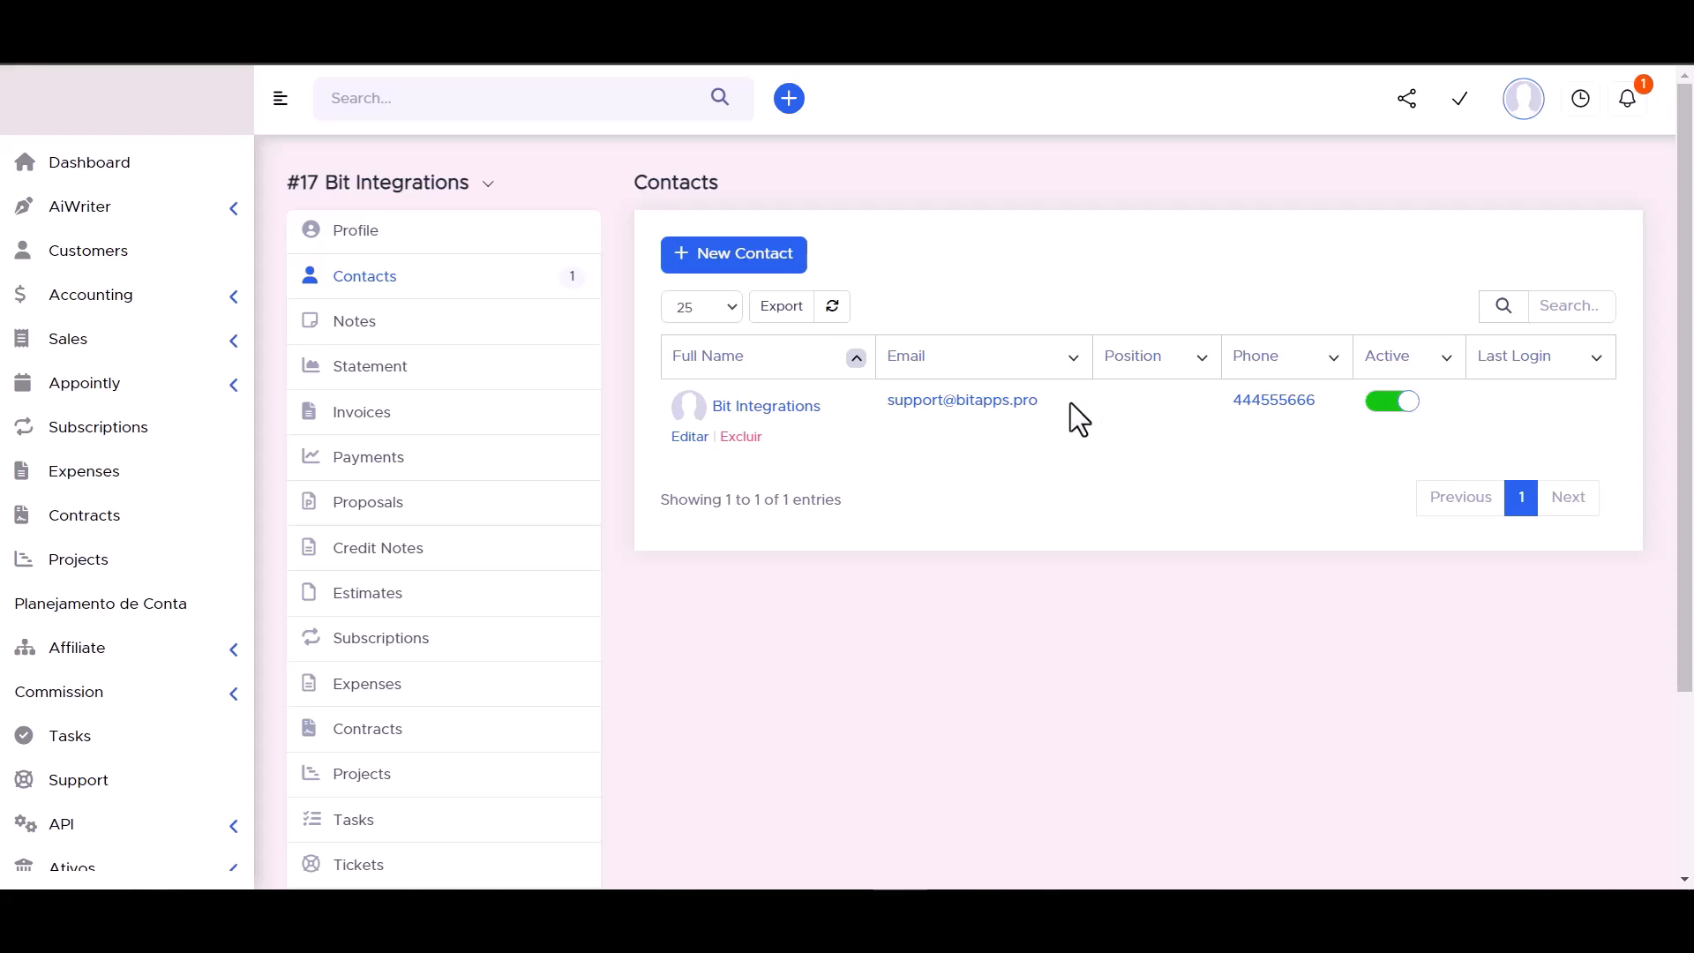
click(771, 408)
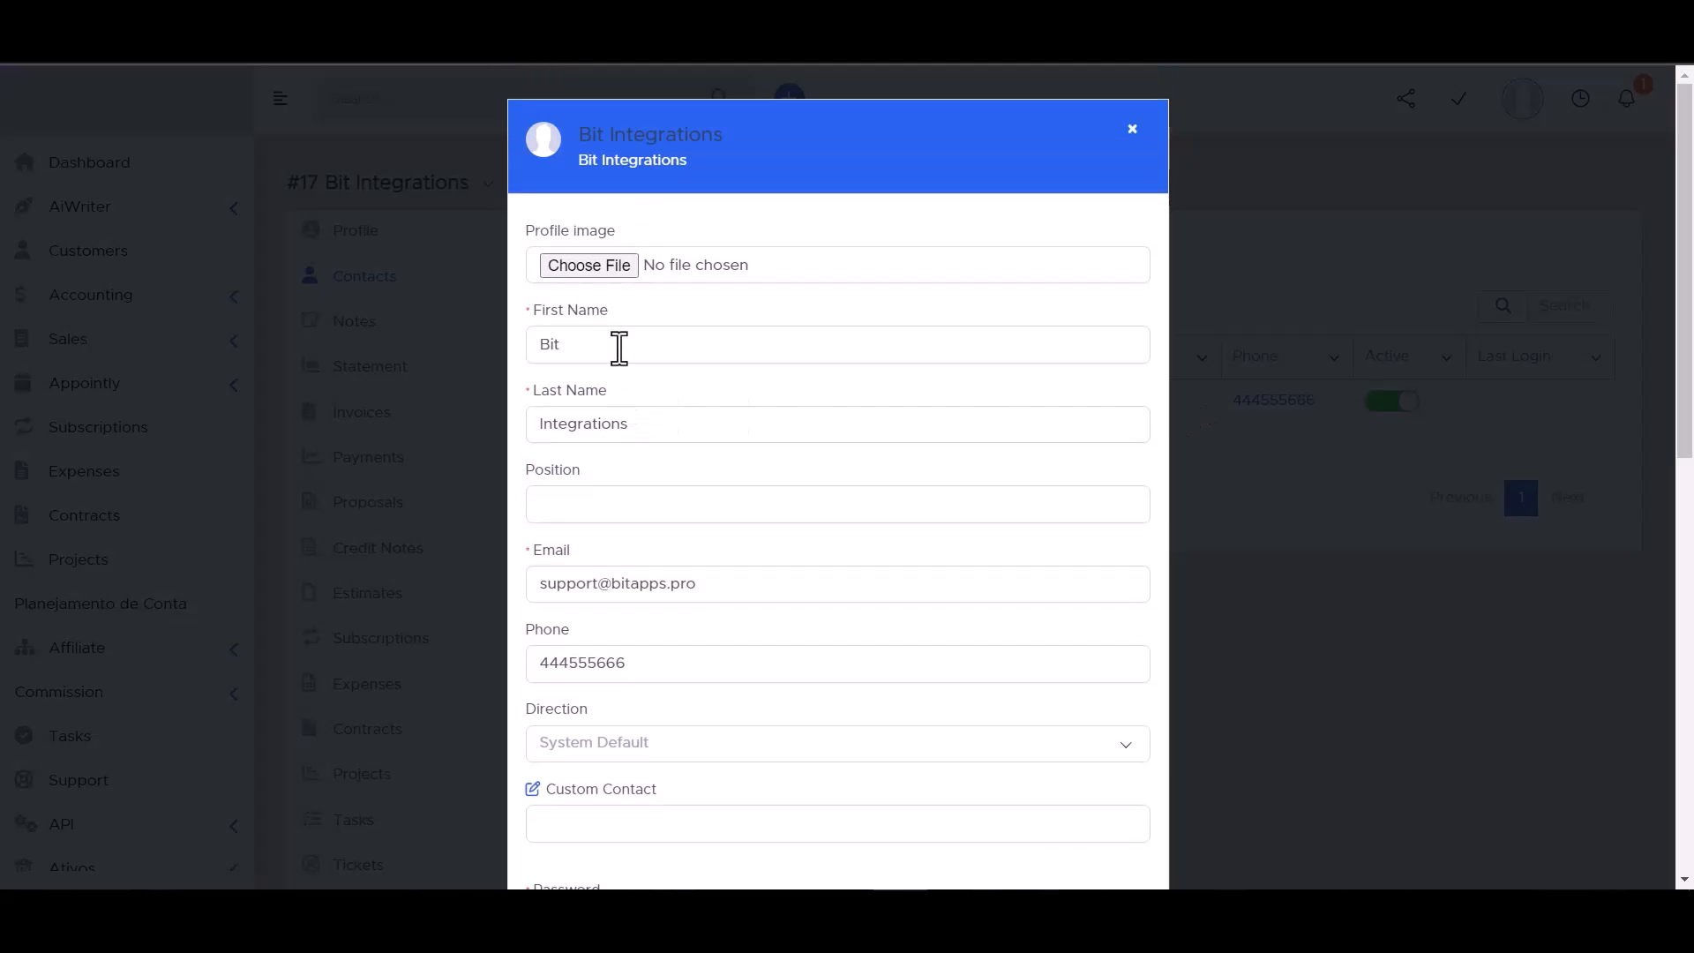
scroll(620, 347, down, 3)
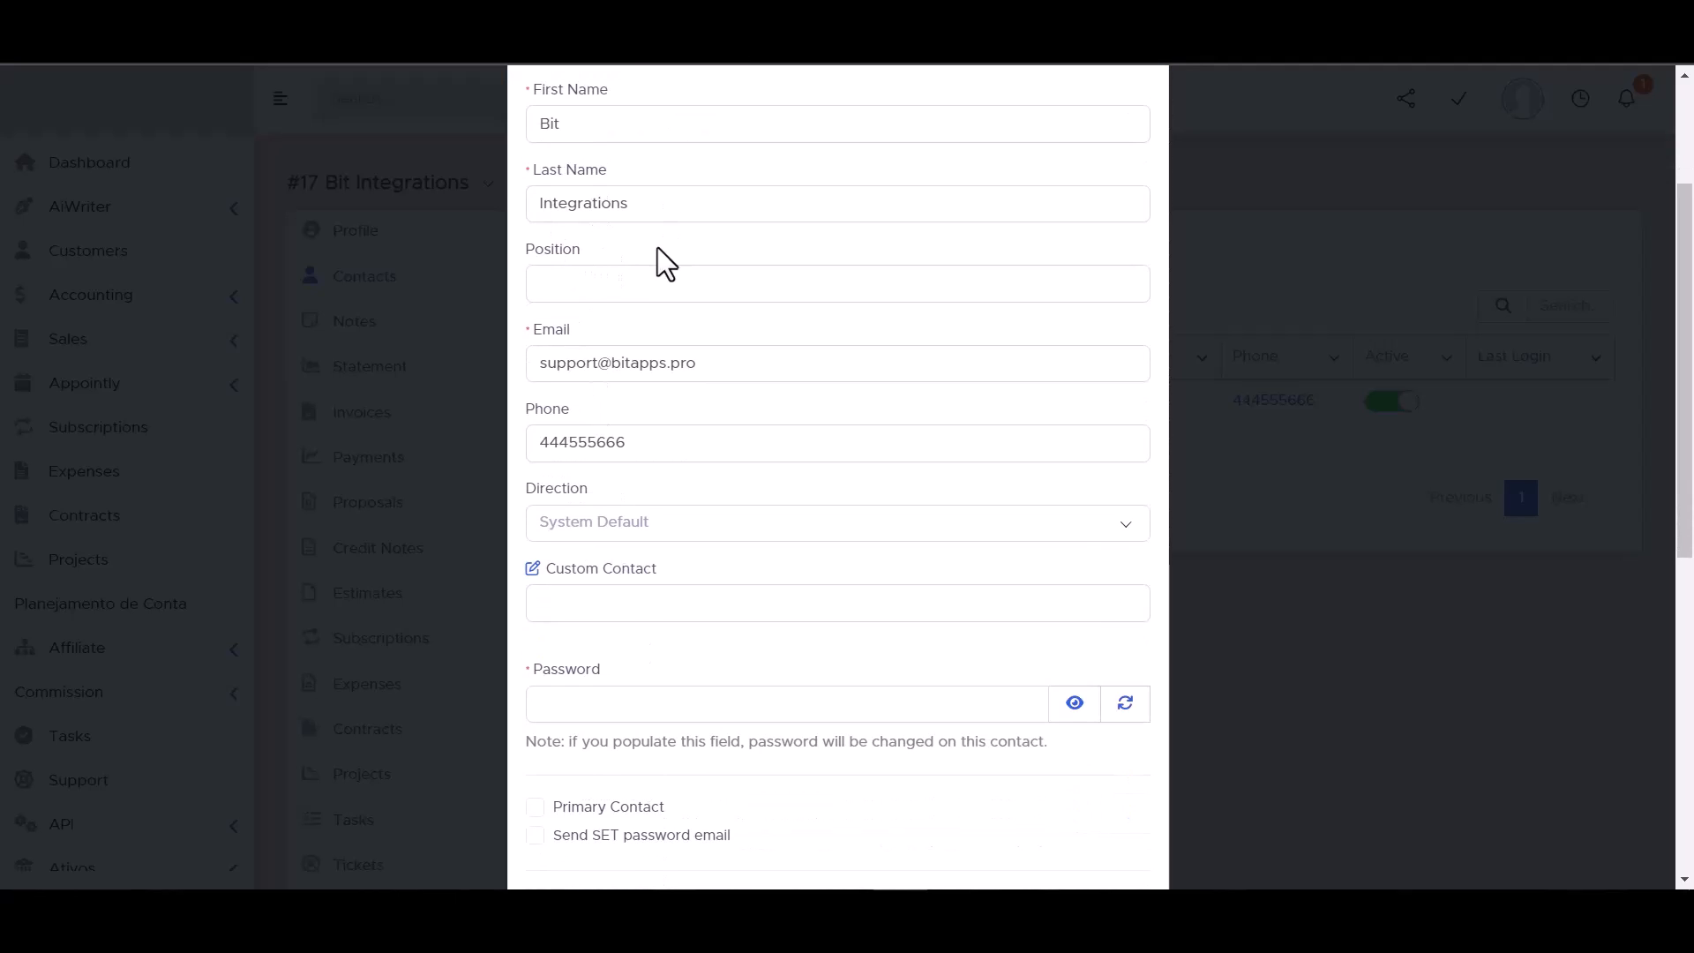